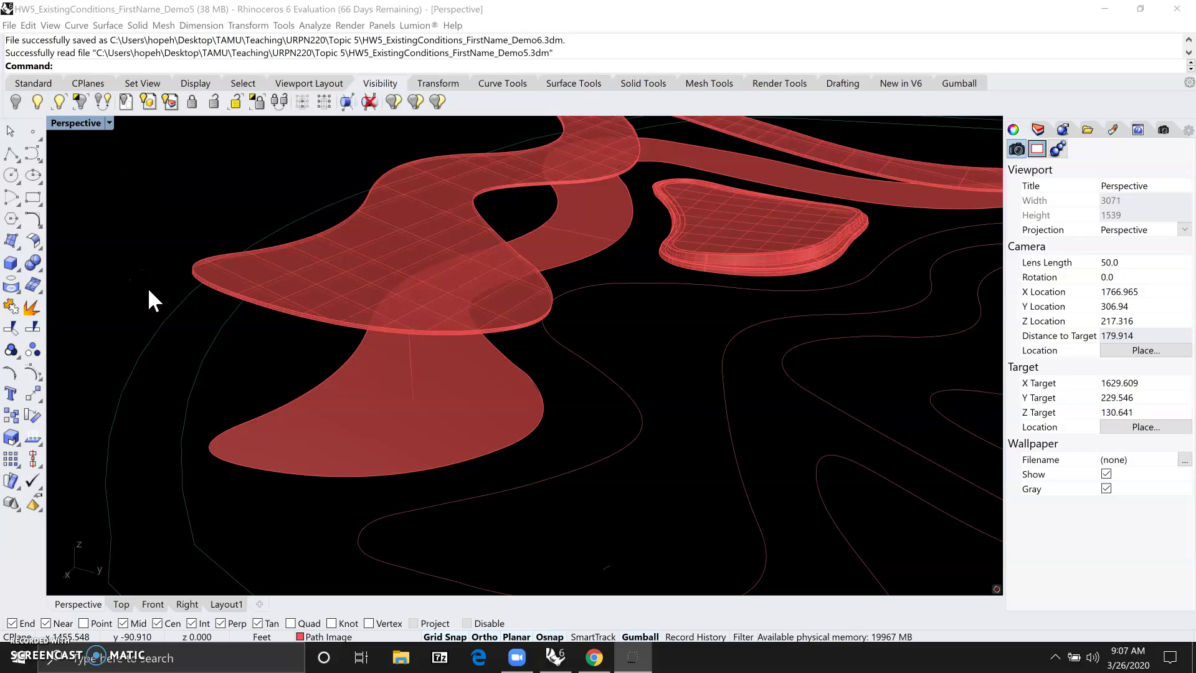
pyautogui.click(109, 65)
pyautogui.write('C')
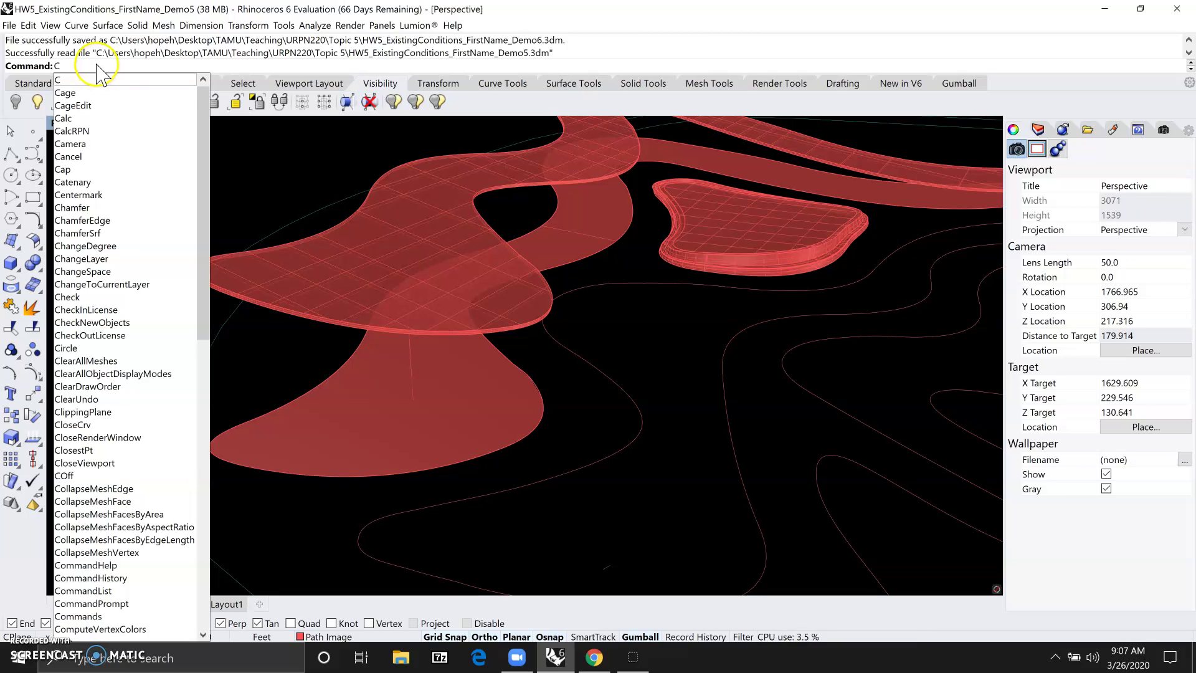
pyautogui.click(145, 65)
pyautogui.press('Escape')
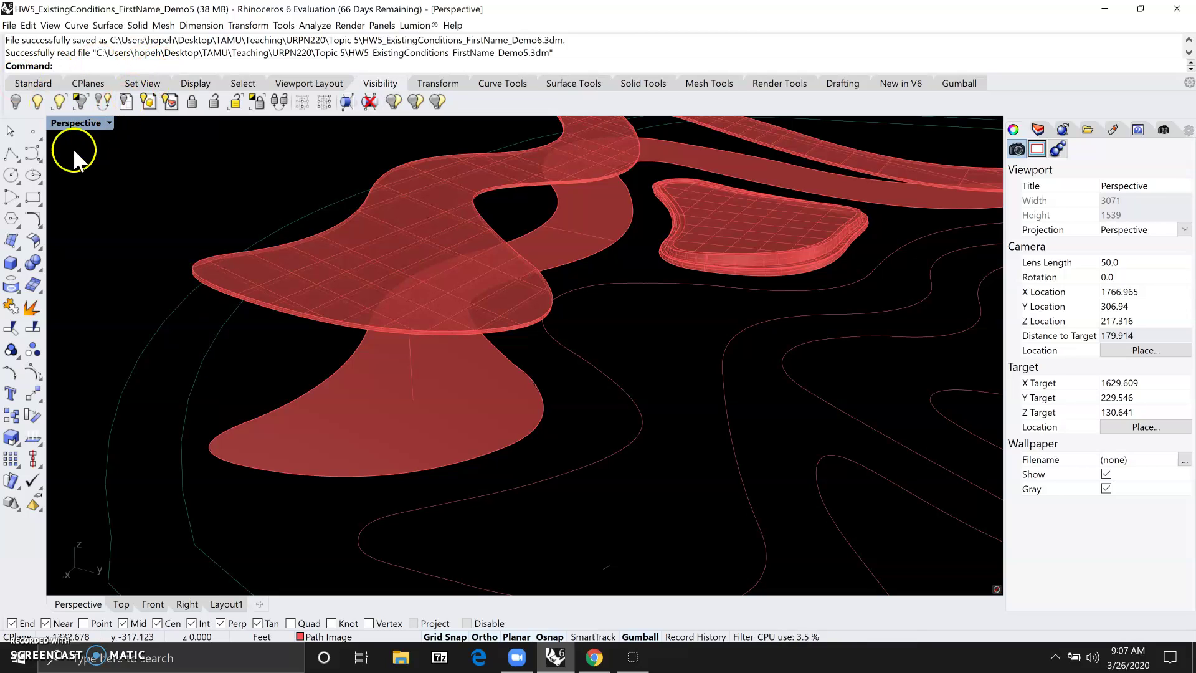
# Draw a 15 ft diameter circle on the lower ground surface, centred on the lower end of the vertical line
pyautogui.click(12, 176)
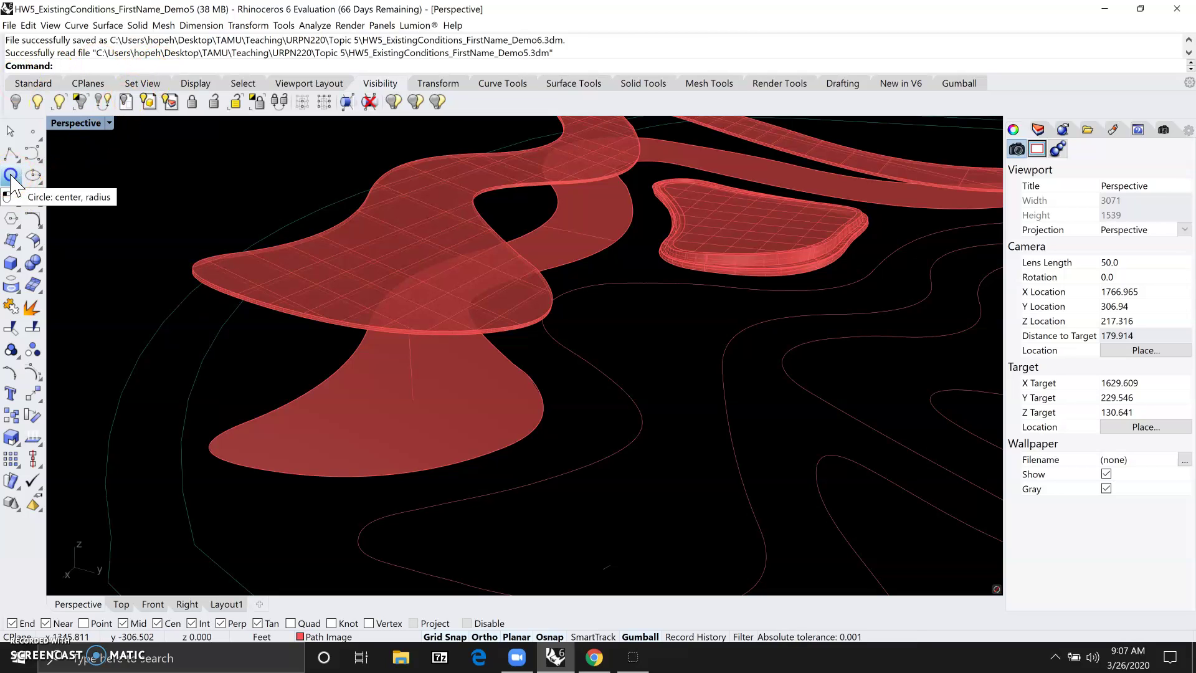
pyautogui.click(414, 400)
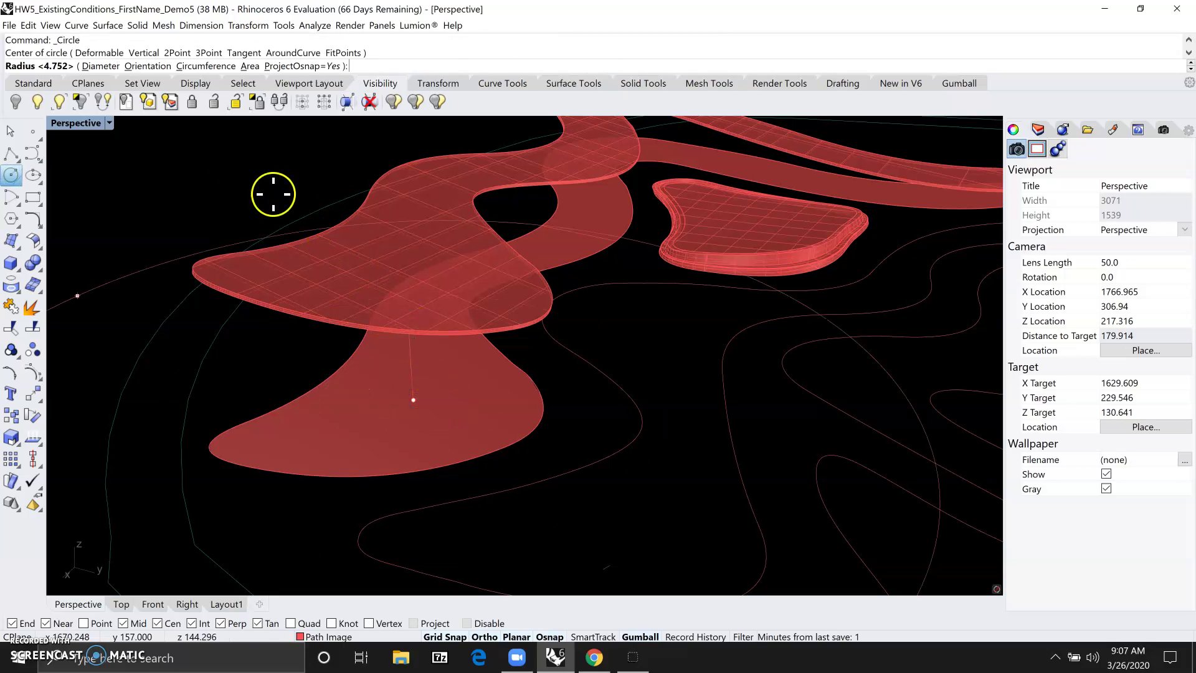
pyautogui.click(101, 67)
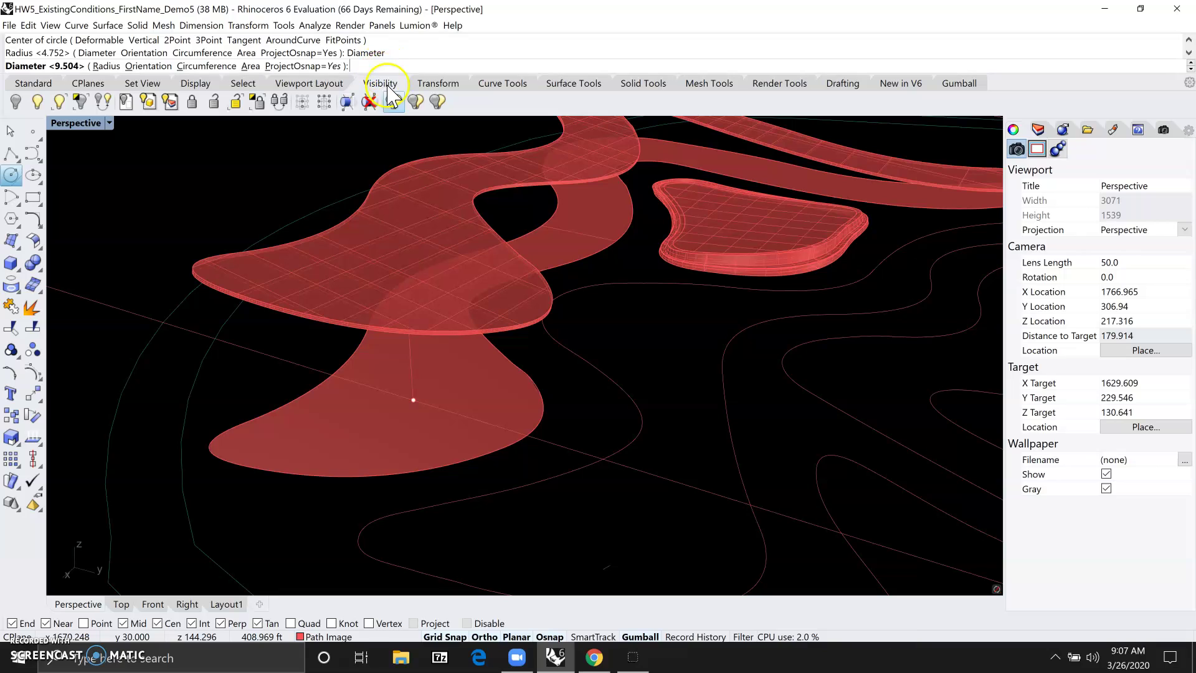
pyautogui.write('20')
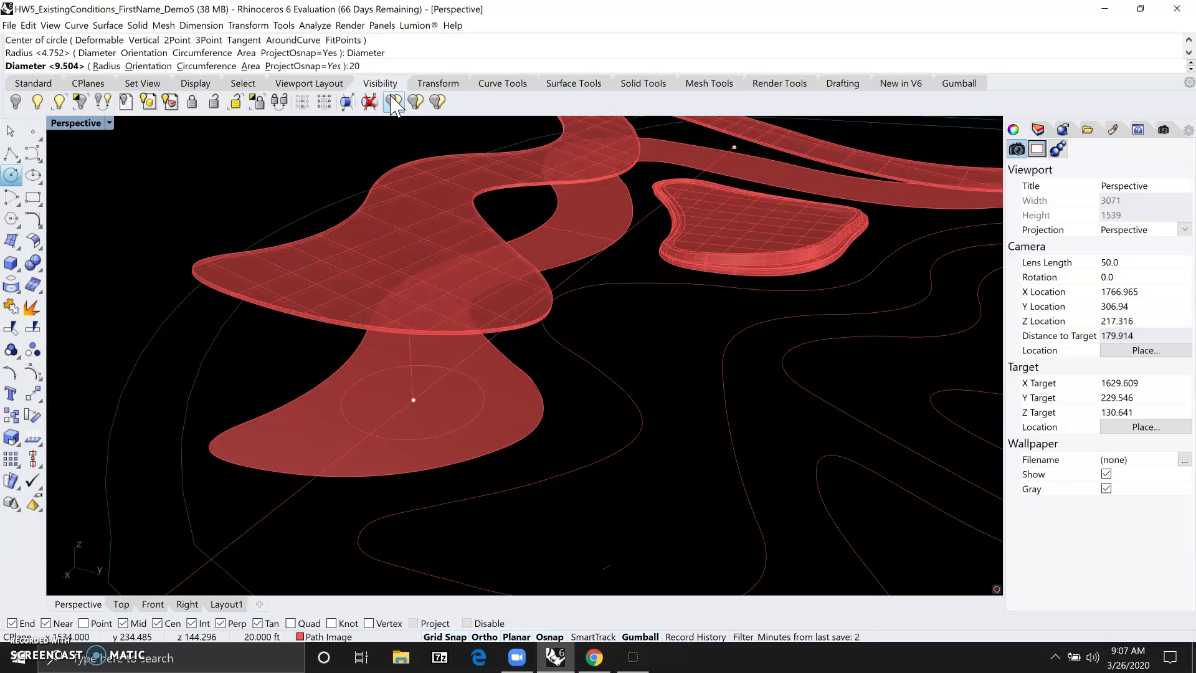
pyautogui.press('BackSpace')
pyautogui.press('BackSpace')
pyautogui.write('10')
pyautogui.press('BackSpace')
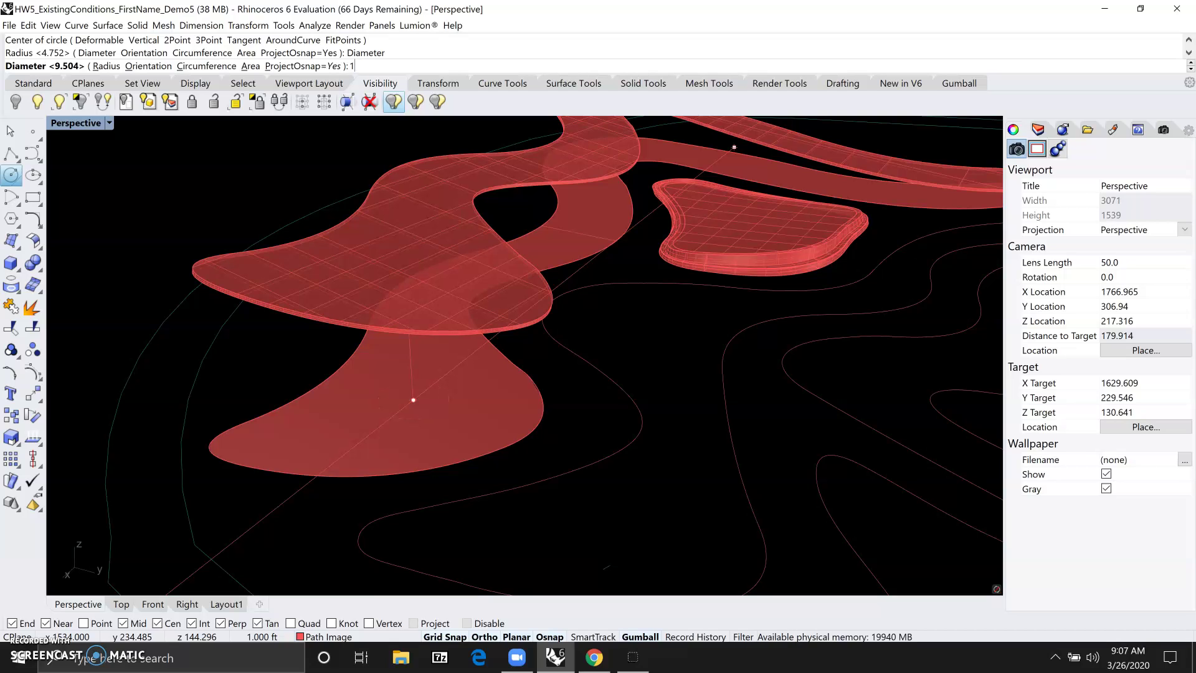
pyautogui.write('5')
pyautogui.press('Return')
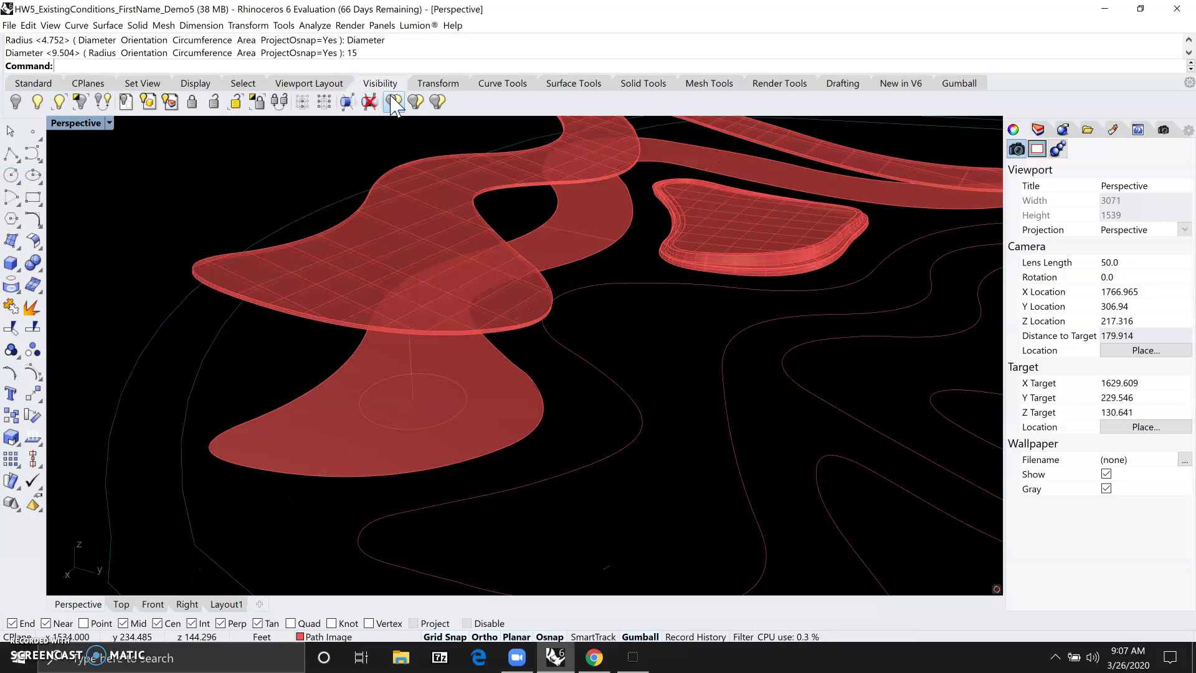
# Extrude the circle 30 ft straight up to form an open cylinder through the raised path, then clear the selection
pyautogui.click(441, 421)
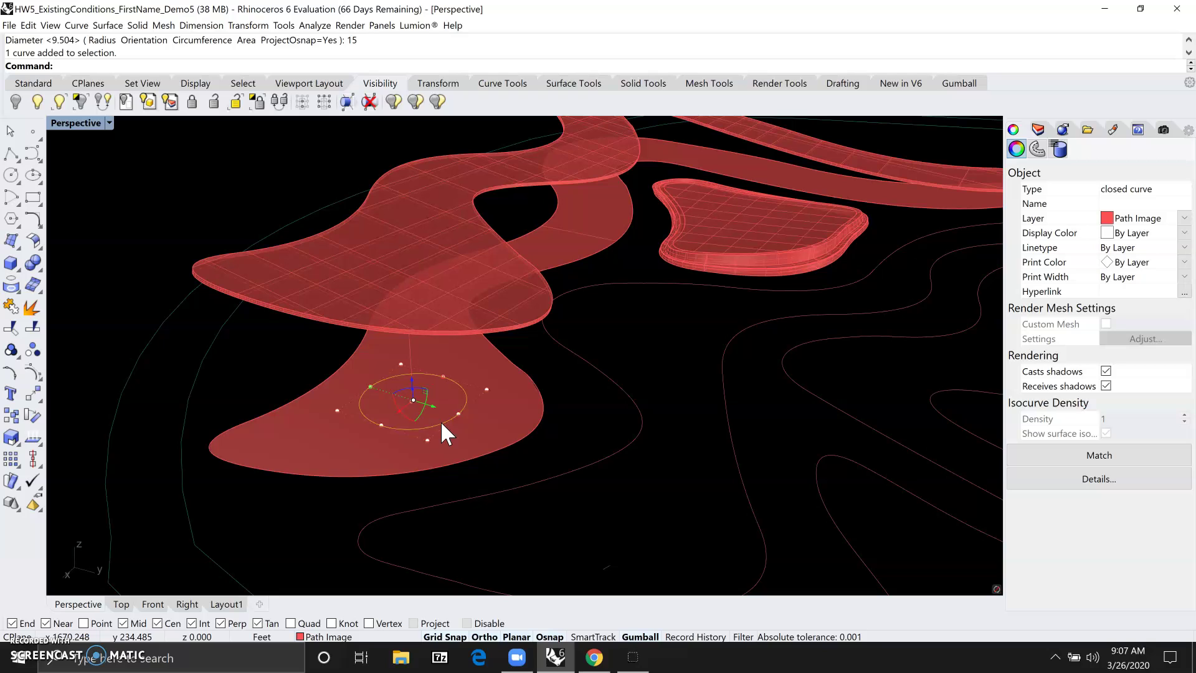
pyautogui.click(410, 392)
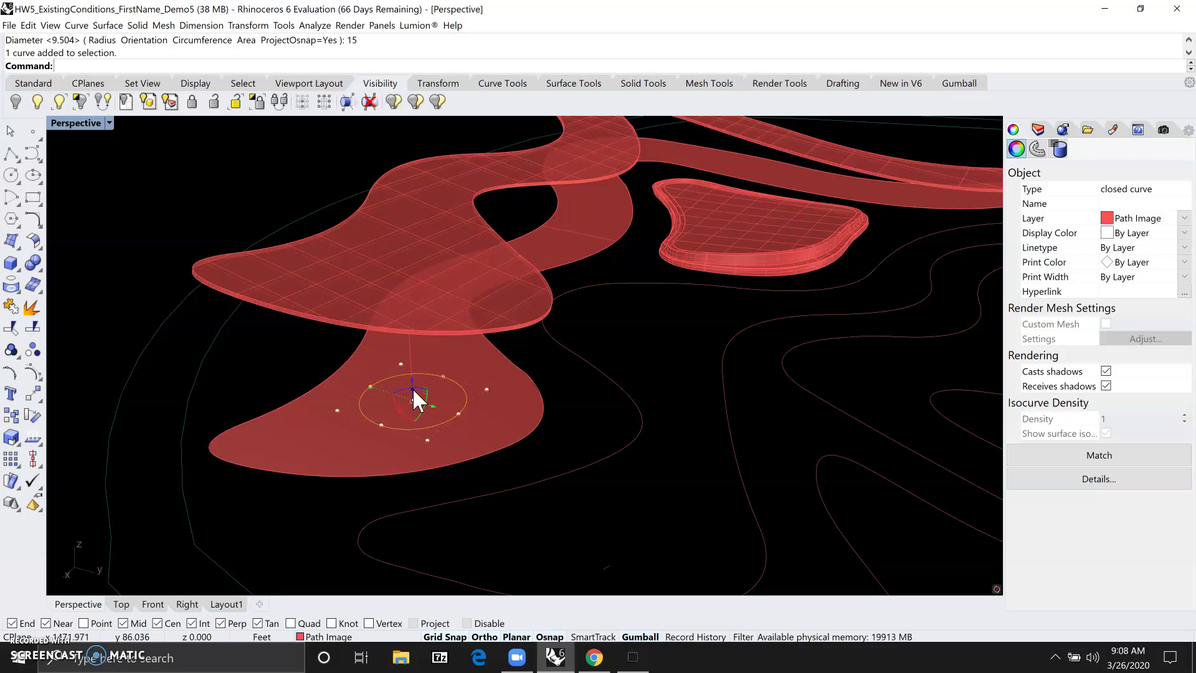
pyautogui.click(413, 387)
pyautogui.write('20')
pyautogui.press('Return')
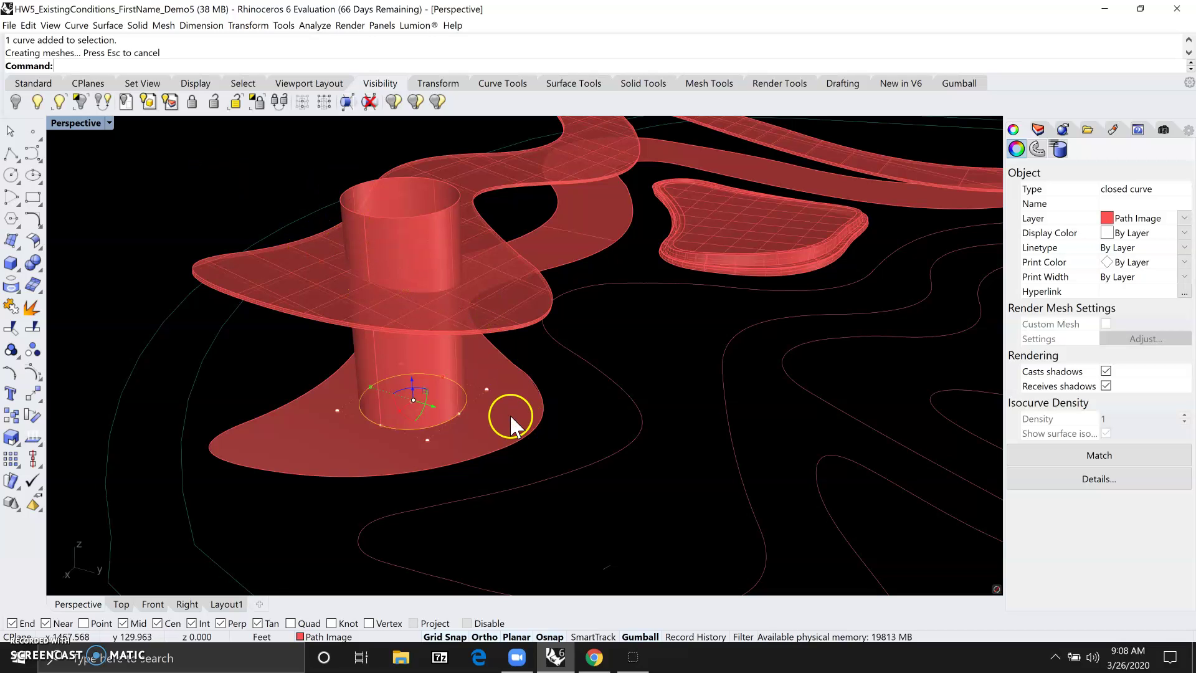
pyautogui.click(578, 402)
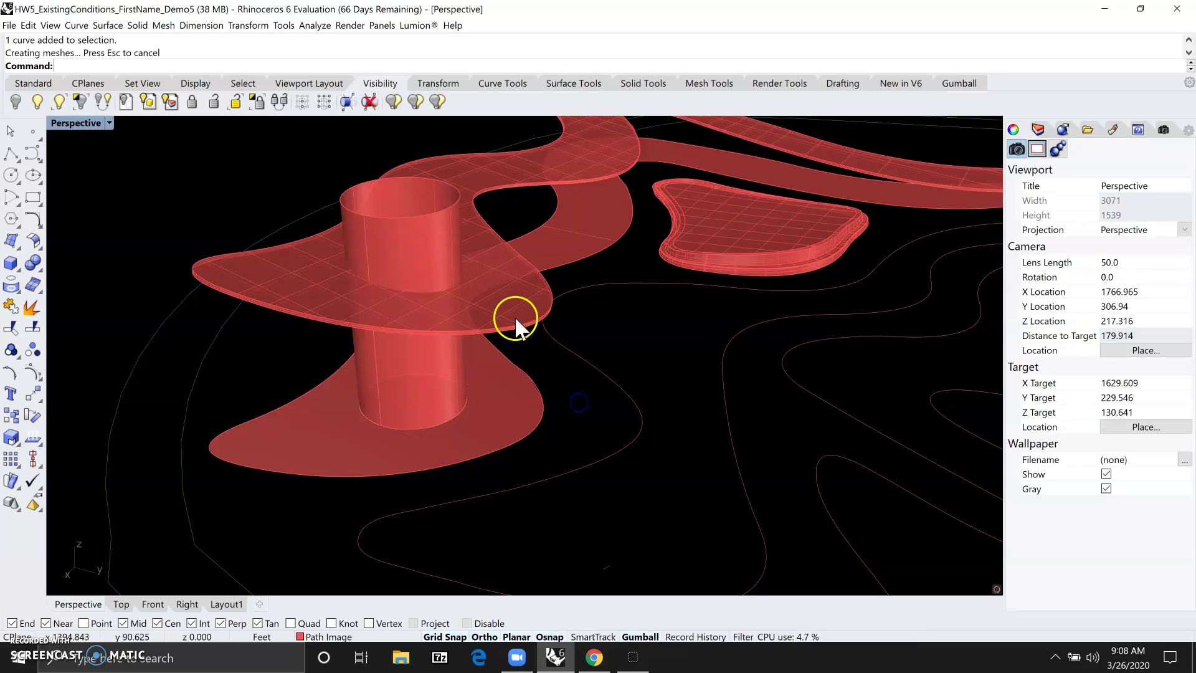
pyautogui.click(507, 327)
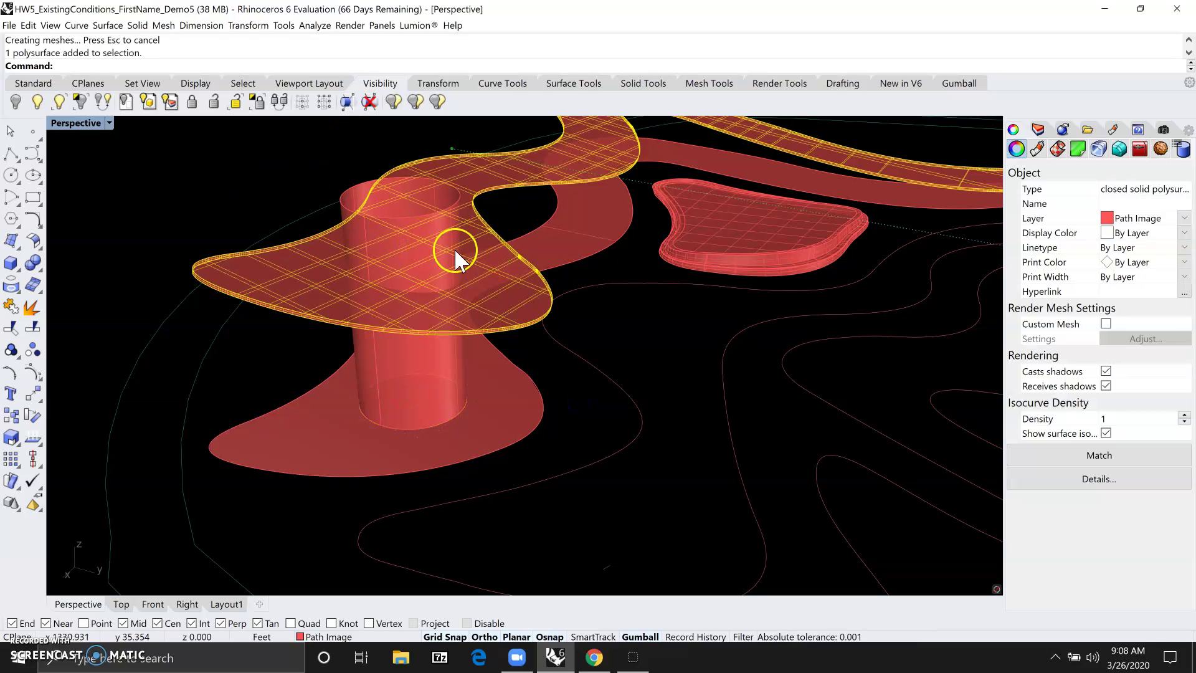
pyautogui.click(272, 177)
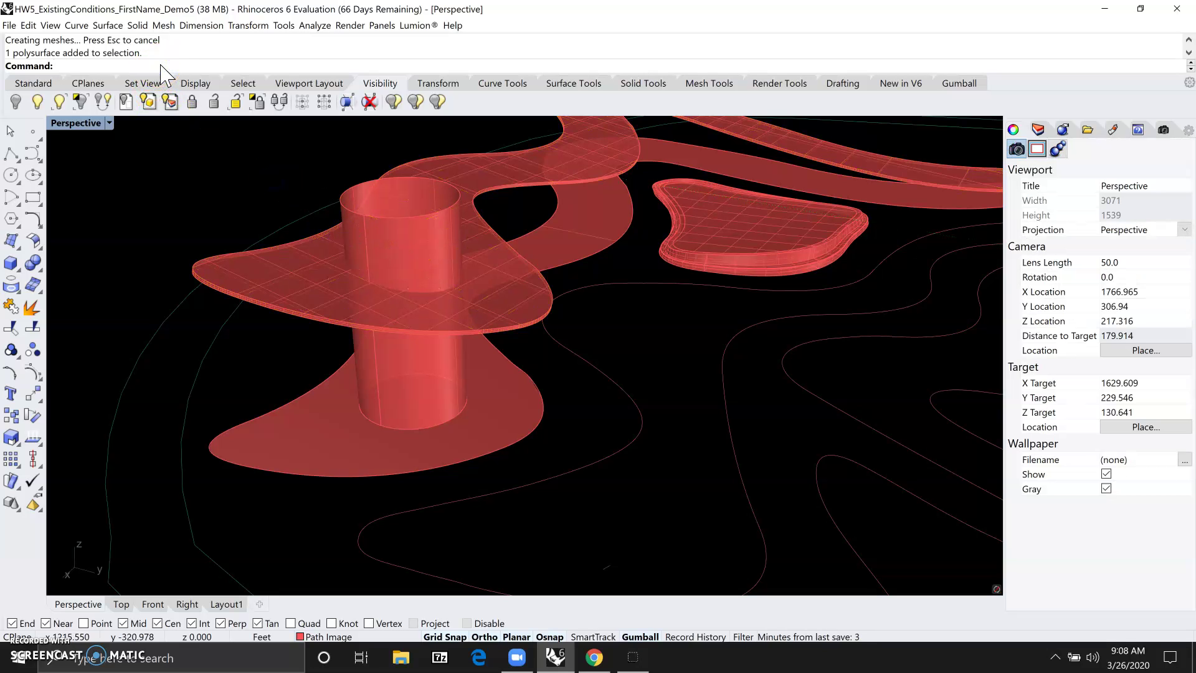
pyautogui.write('Off')
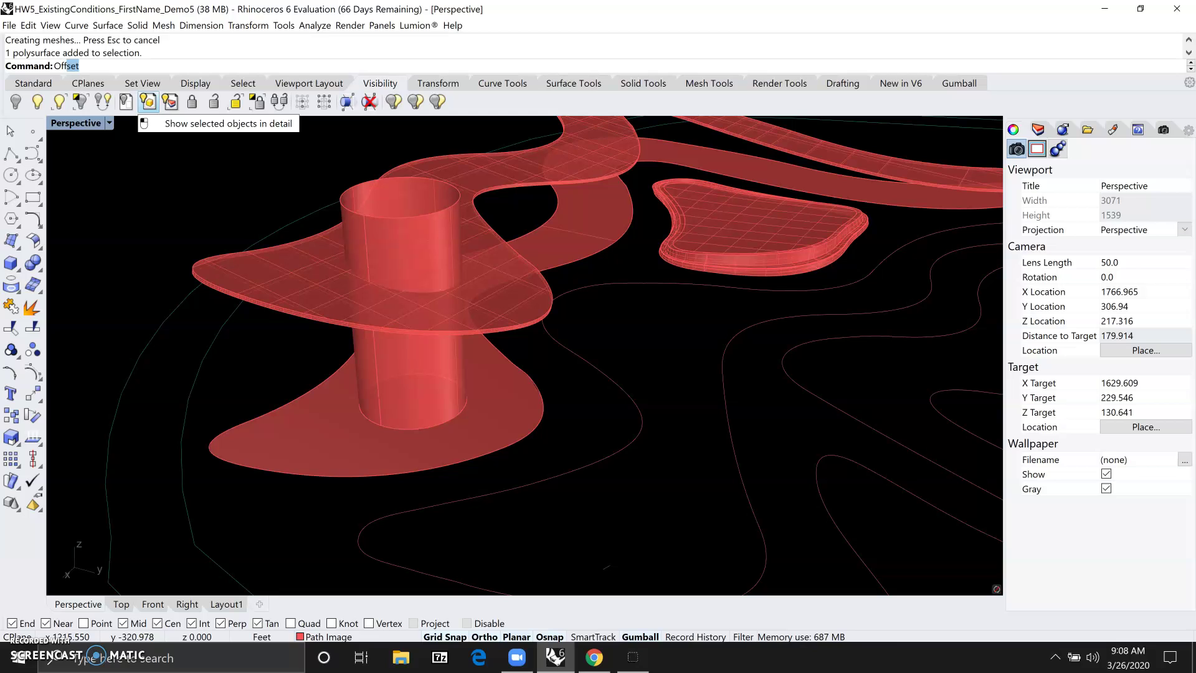
pyautogui.press('Escape')
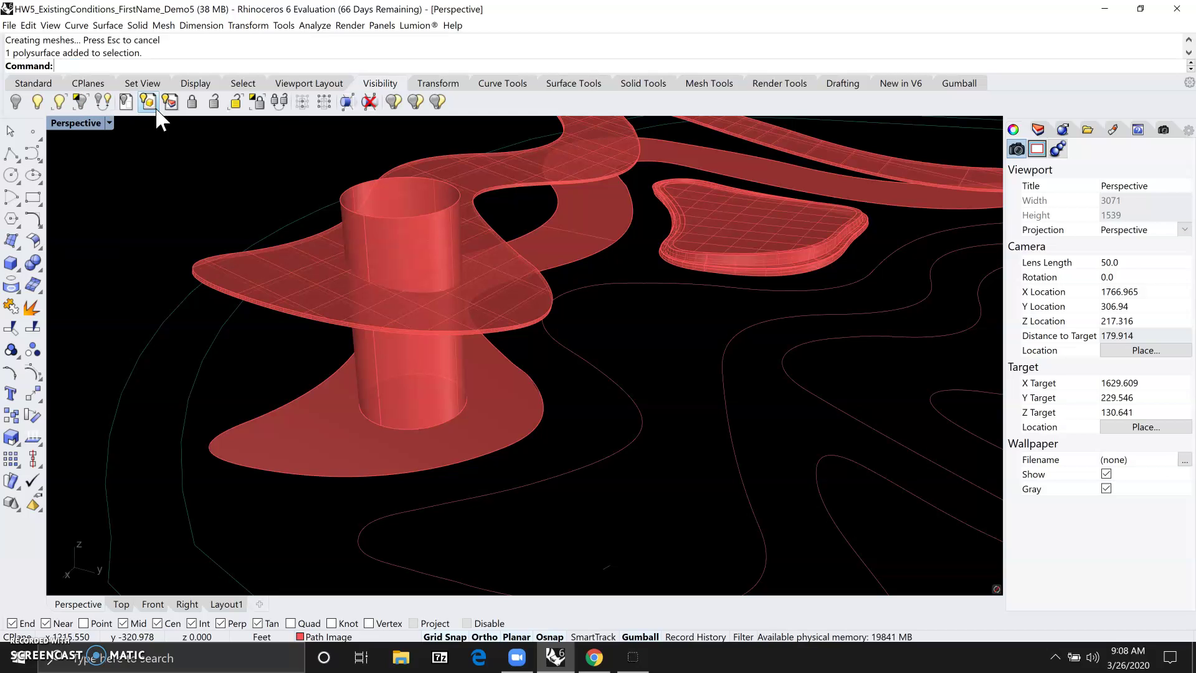
pyautogui.click(546, 278)
pyautogui.press('Escape')
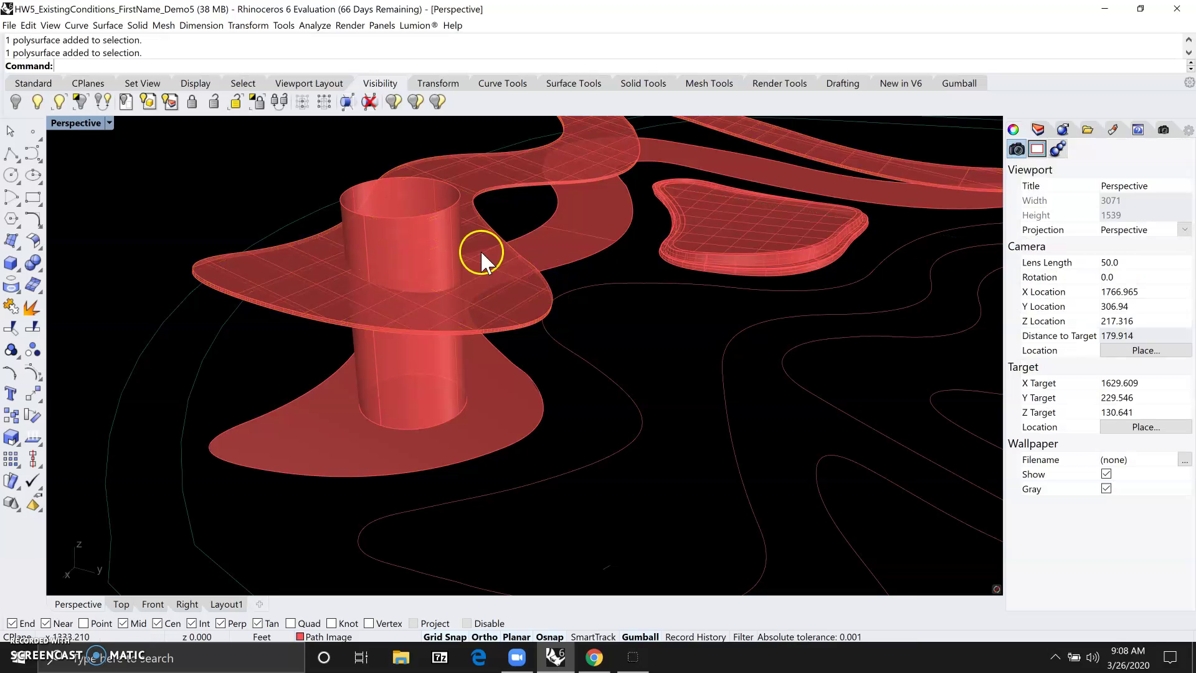
# Extrude the raised path's outer top edge 3.5 ft upward with ExtrudeCrv to form a railing
pyautogui.write('ExtrudeCrv')
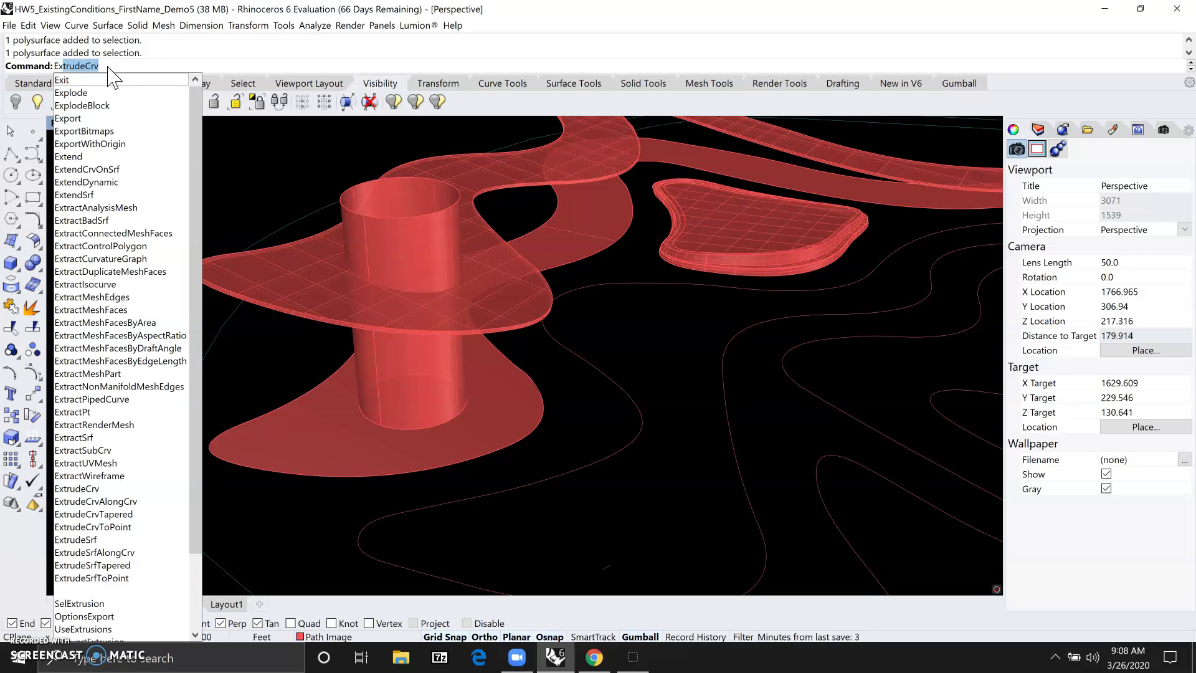
pyautogui.press('Return')
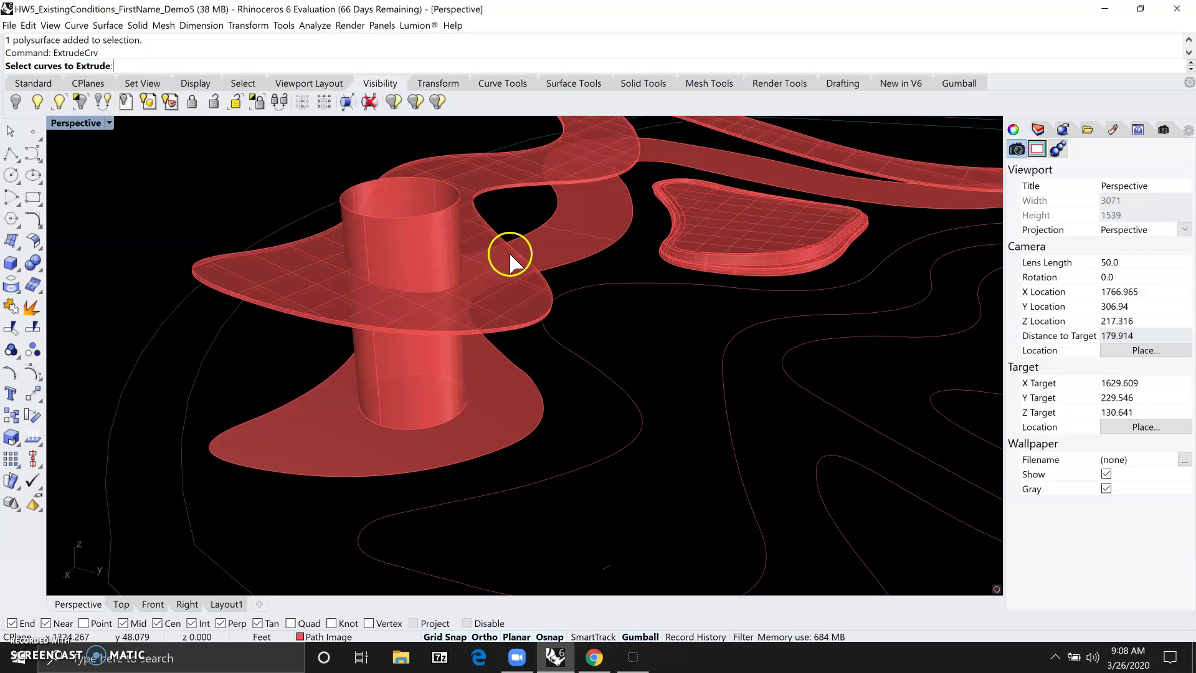
pyautogui.click(543, 276)
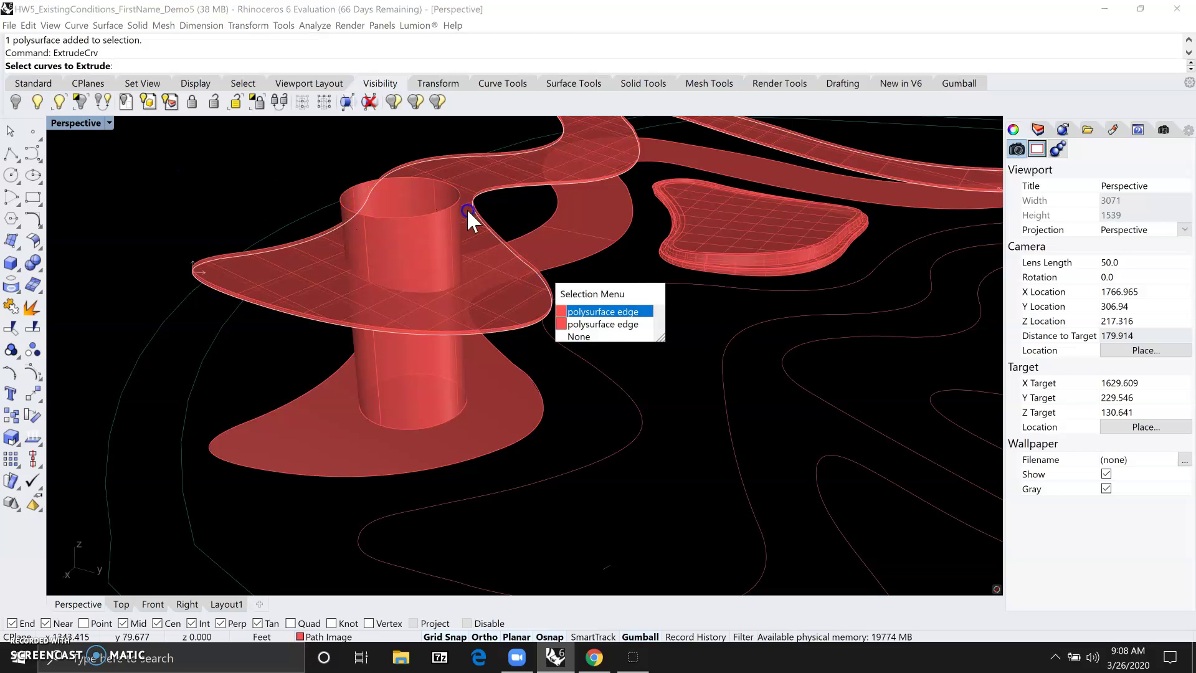
pyautogui.press('Return')
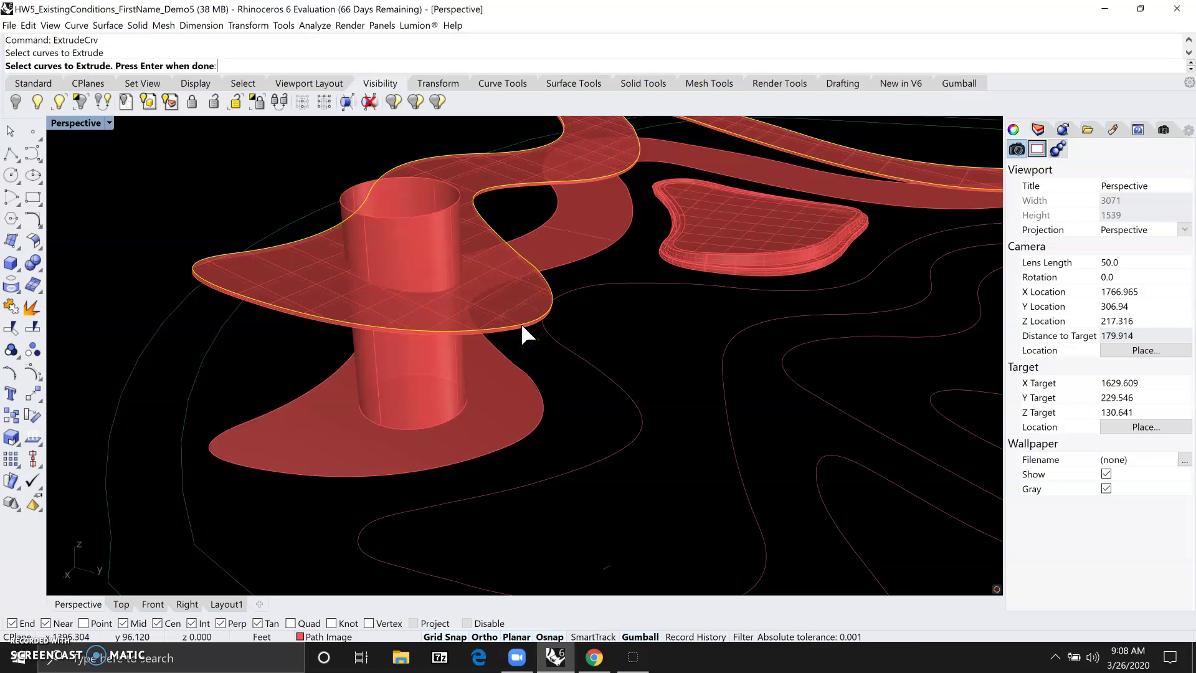
pyautogui.press('Return')
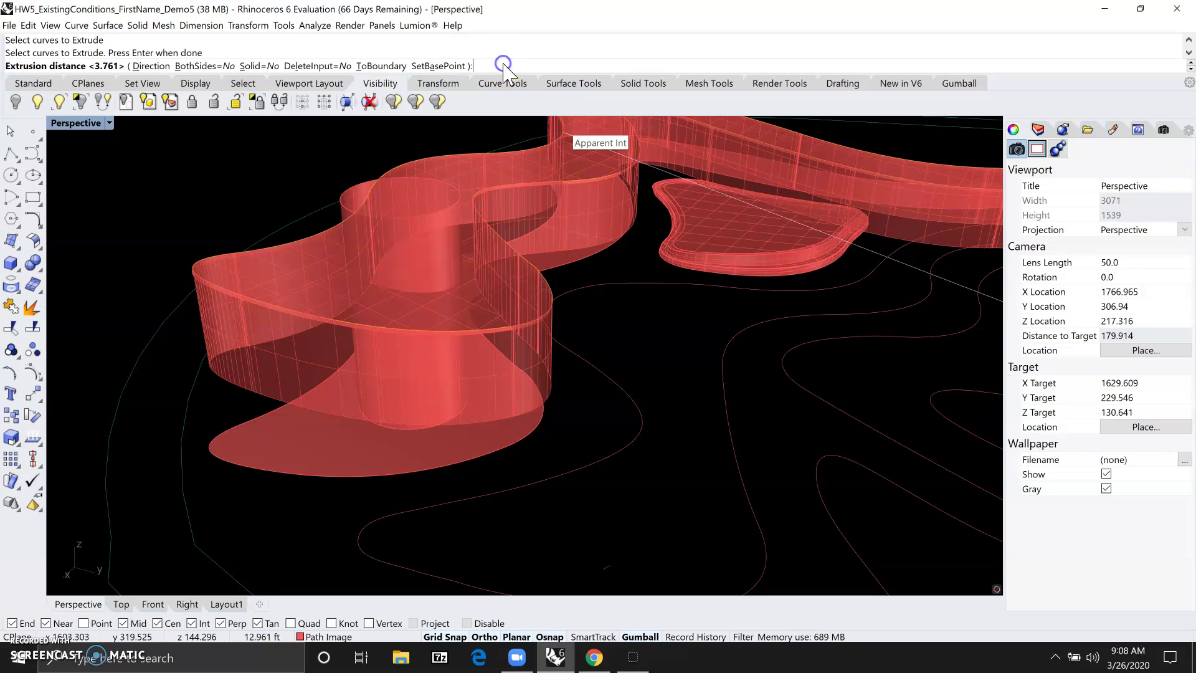
pyautogui.write('3.5')
pyautogui.press('Return')
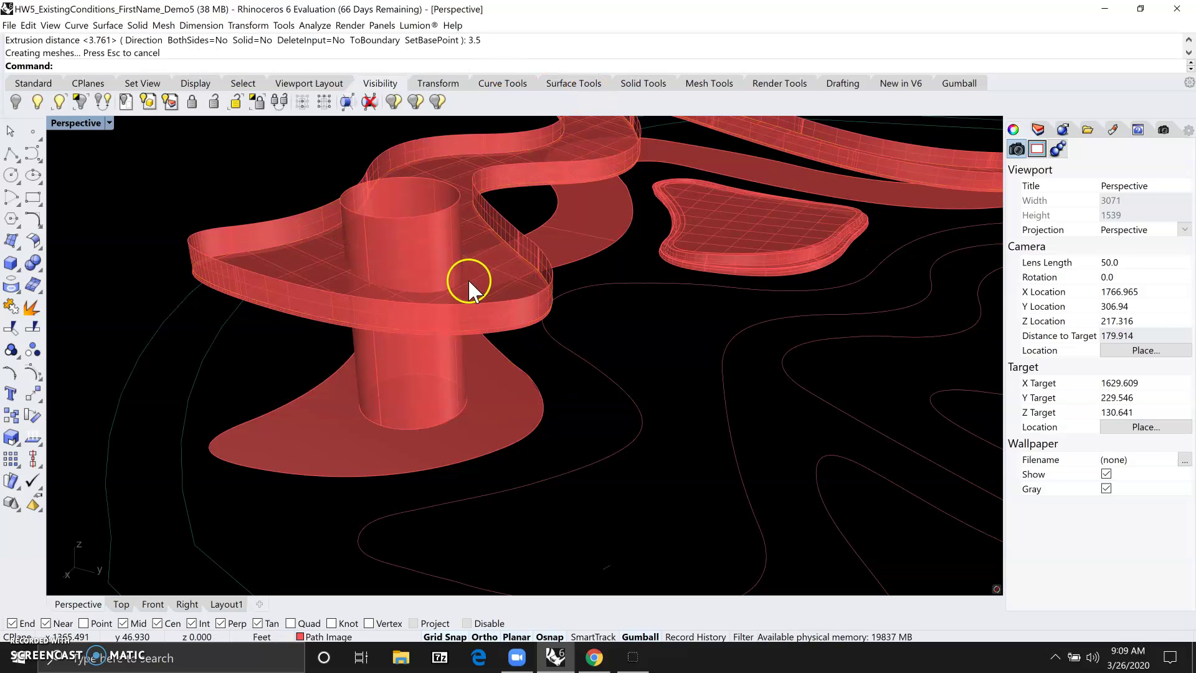
# Offset the cylinder's top circular edge outward by 10 ft with sharp corners
pyautogui.click(429, 211)
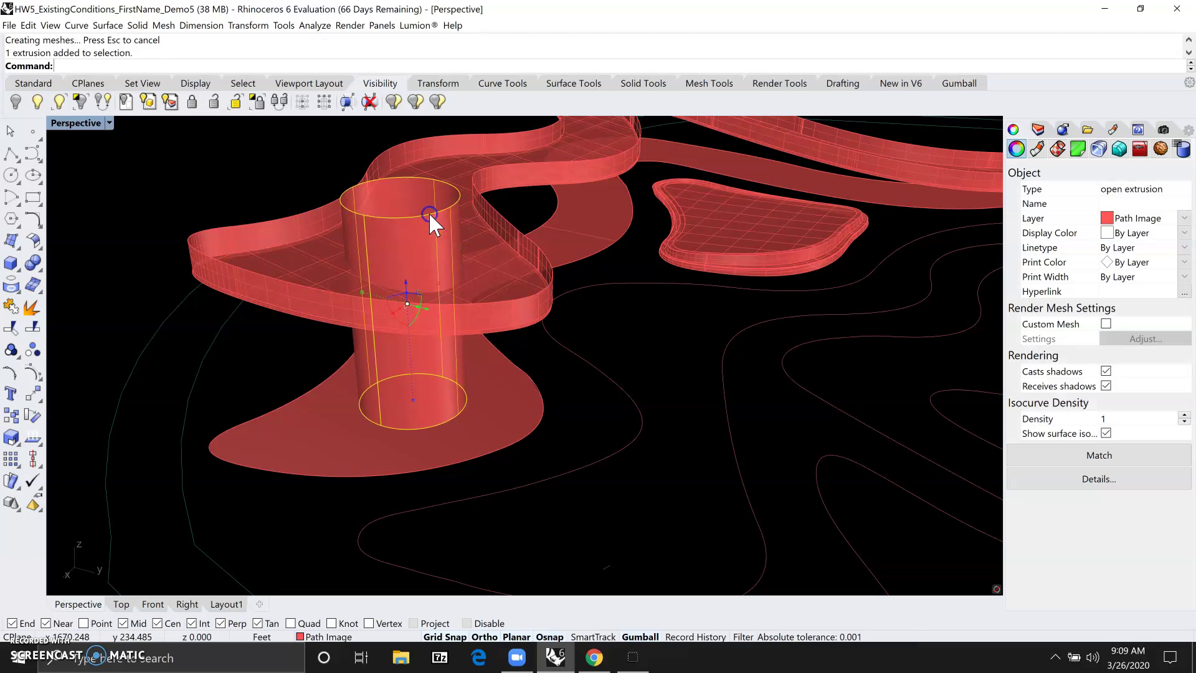
pyautogui.press('Escape')
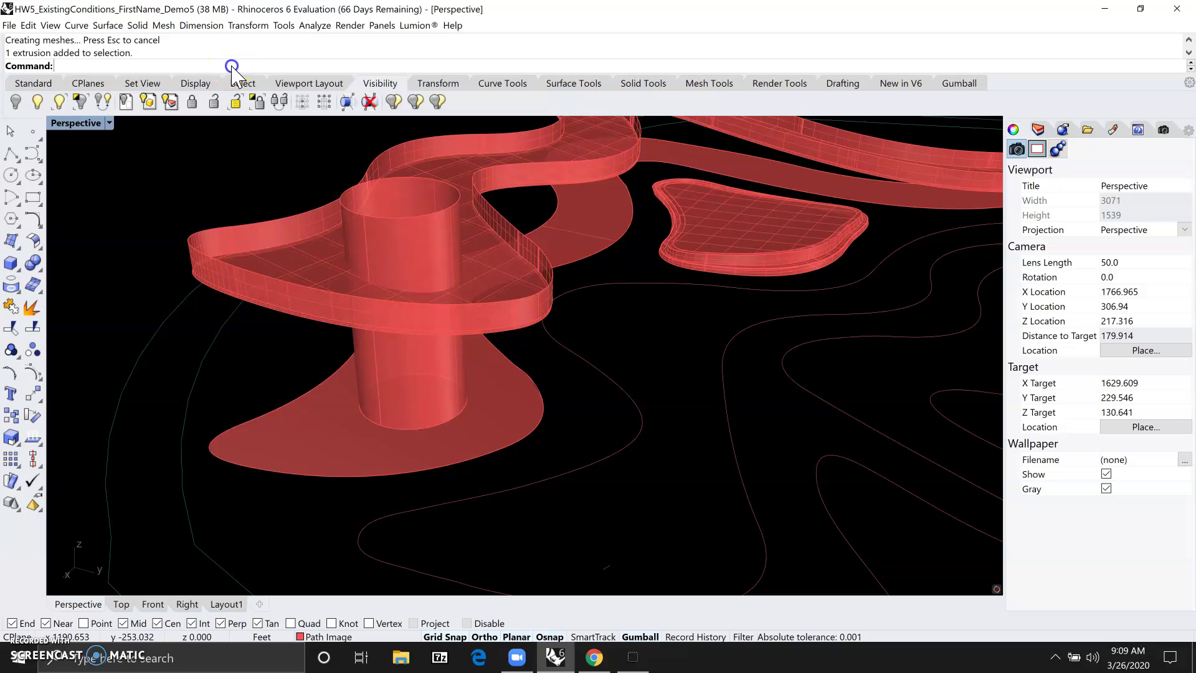
pyautogui.write('Offset')
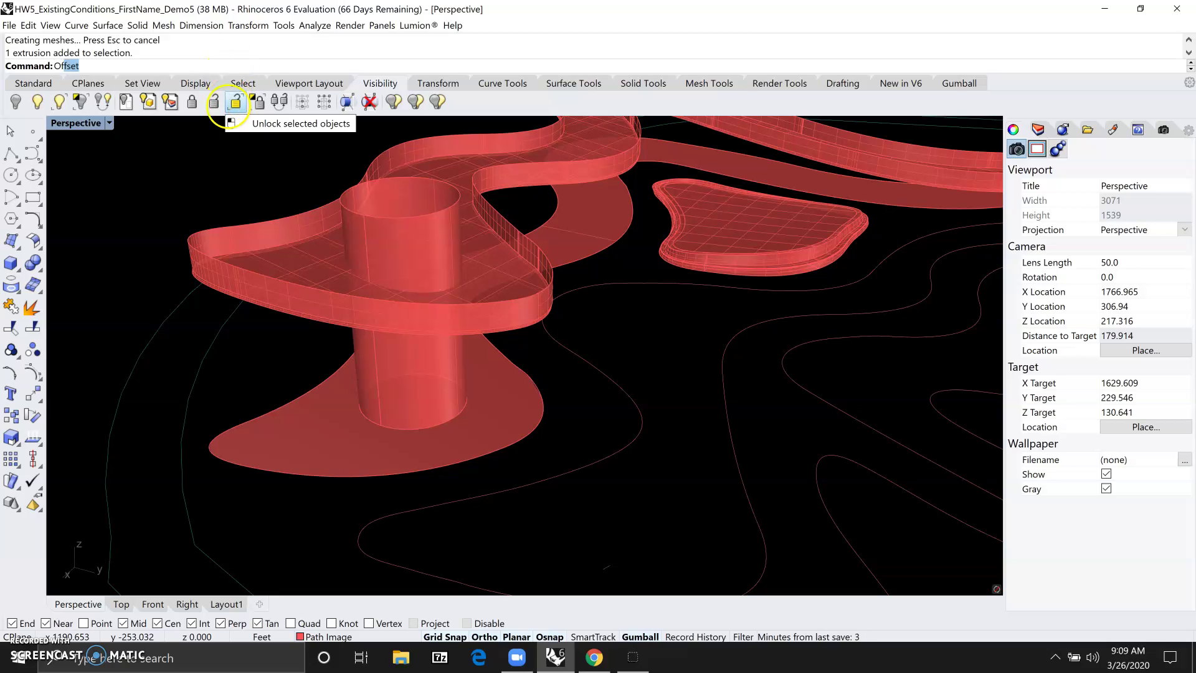
pyautogui.press('Return')
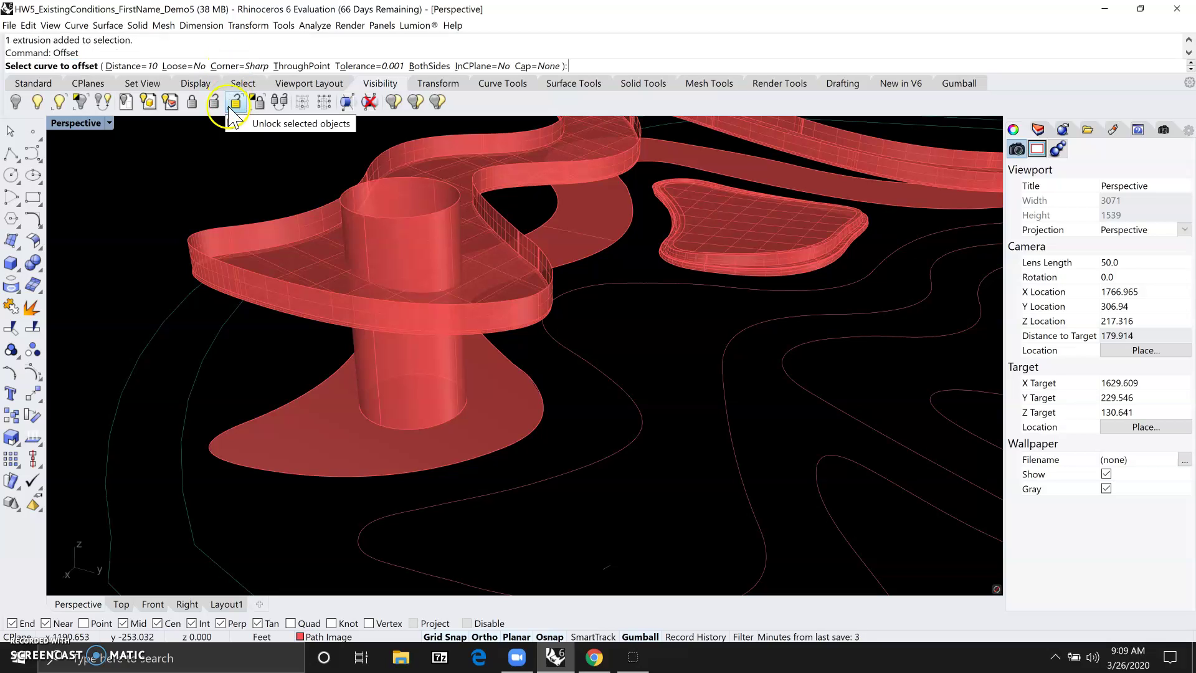
pyautogui.click(410, 218)
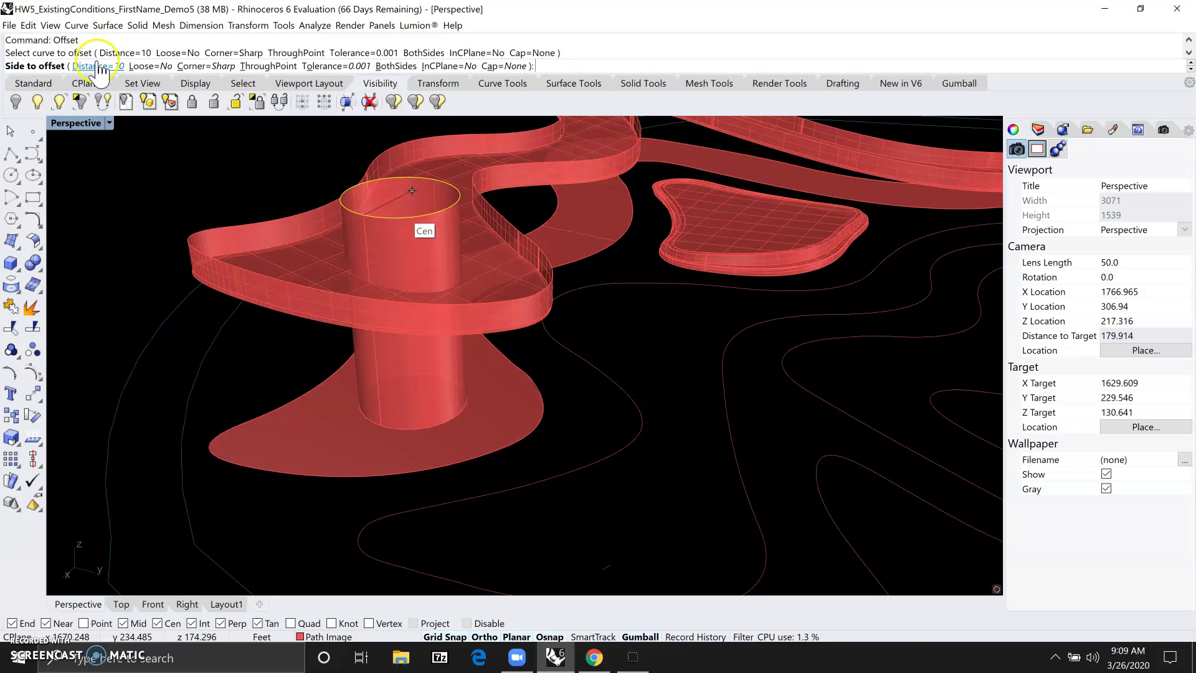
pyautogui.click(263, 159)
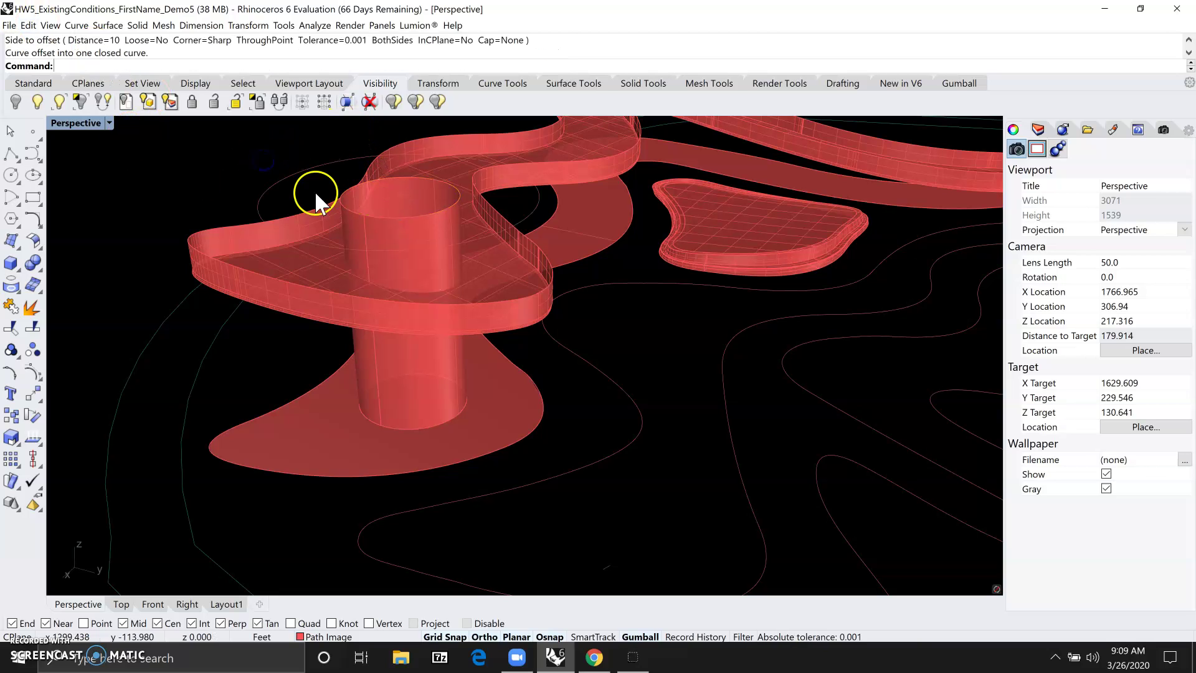
# Fill the large offset circle above the cylinder with a Patch surface using 10 U and 10 V spans
pyautogui.click(293, 176)
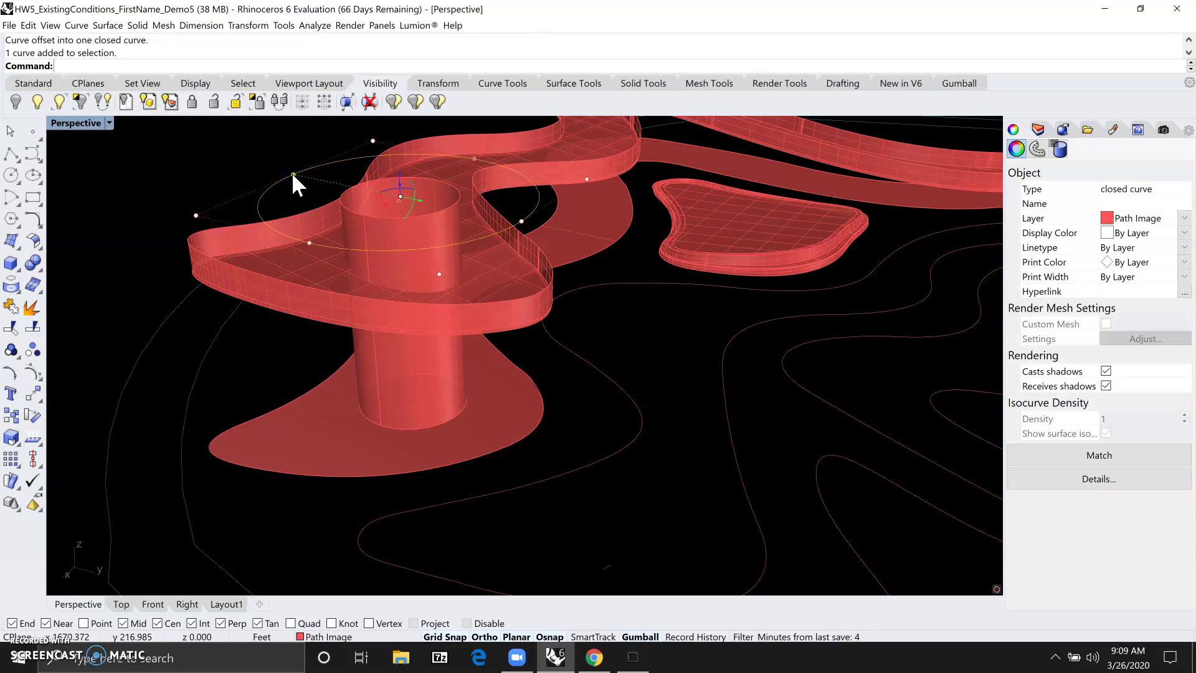
pyautogui.write('Patch')
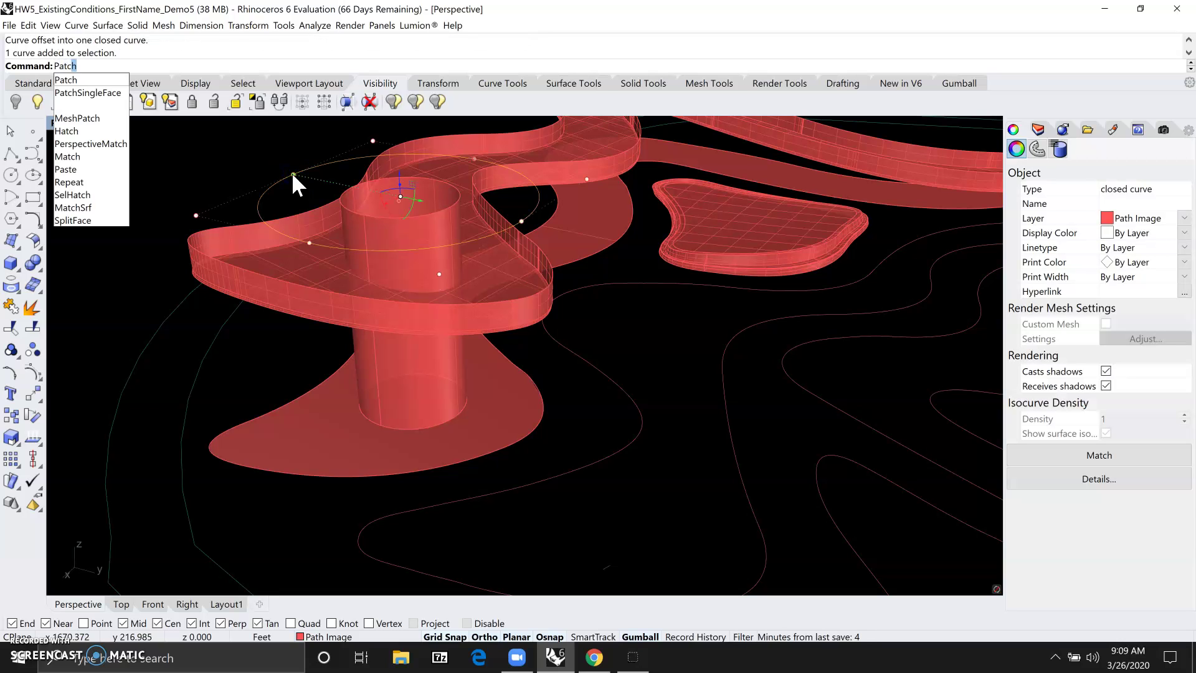
pyautogui.press('Return')
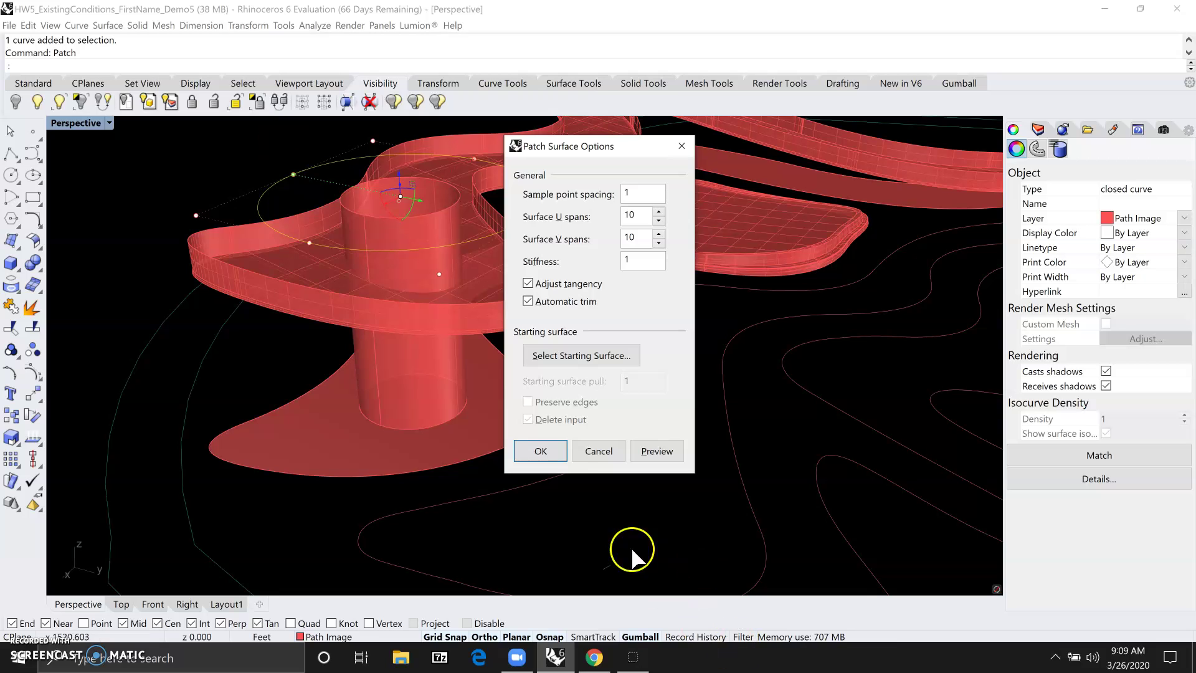
pyautogui.click(560, 458)
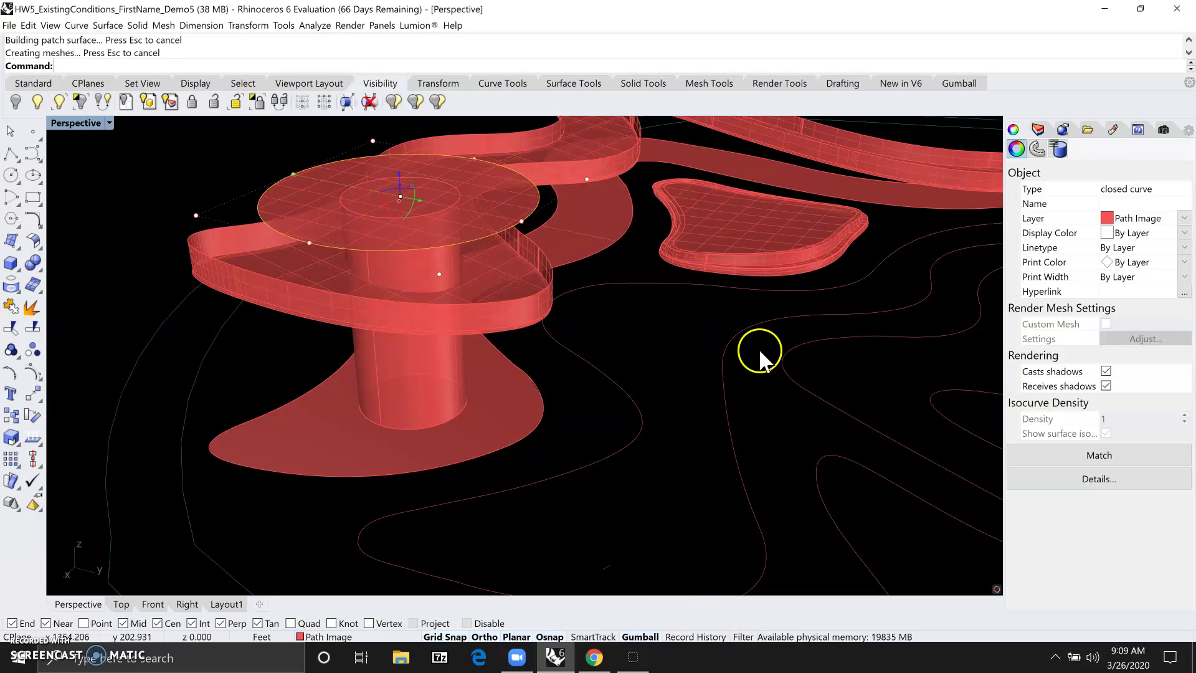
pyautogui.click(656, 344)
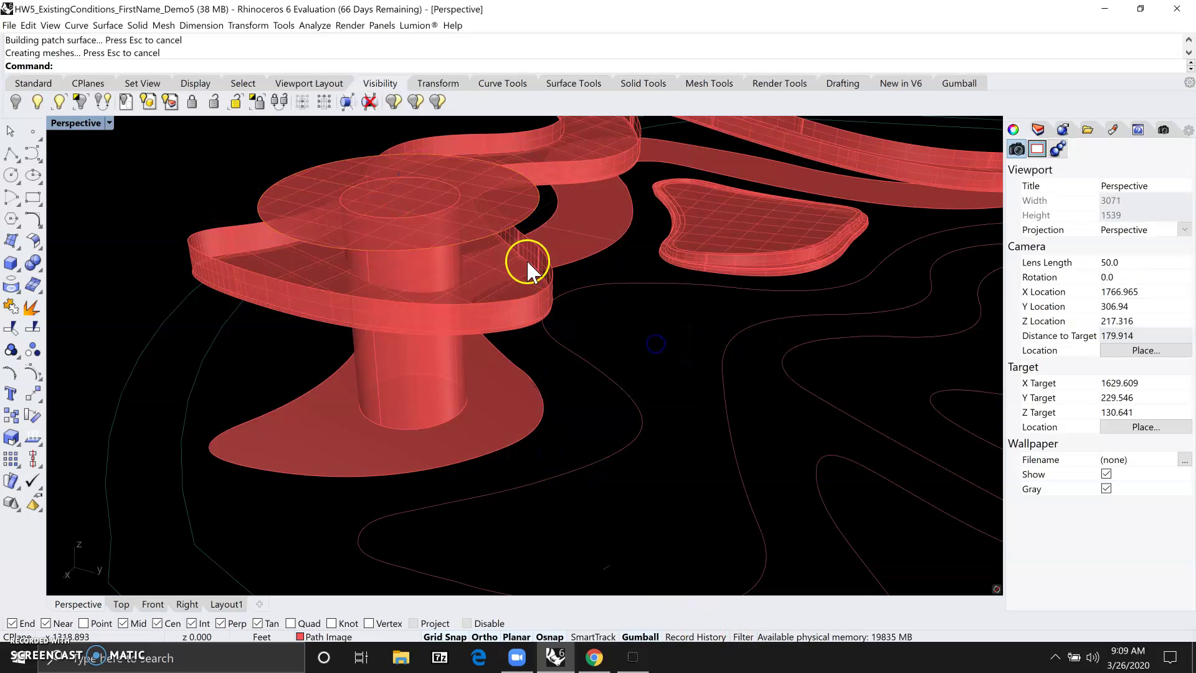
# Extrude the circular canopy surface above the column 0.5 ft upward into a thin solid slab, then clear the selection
pyautogui.click(481, 228)
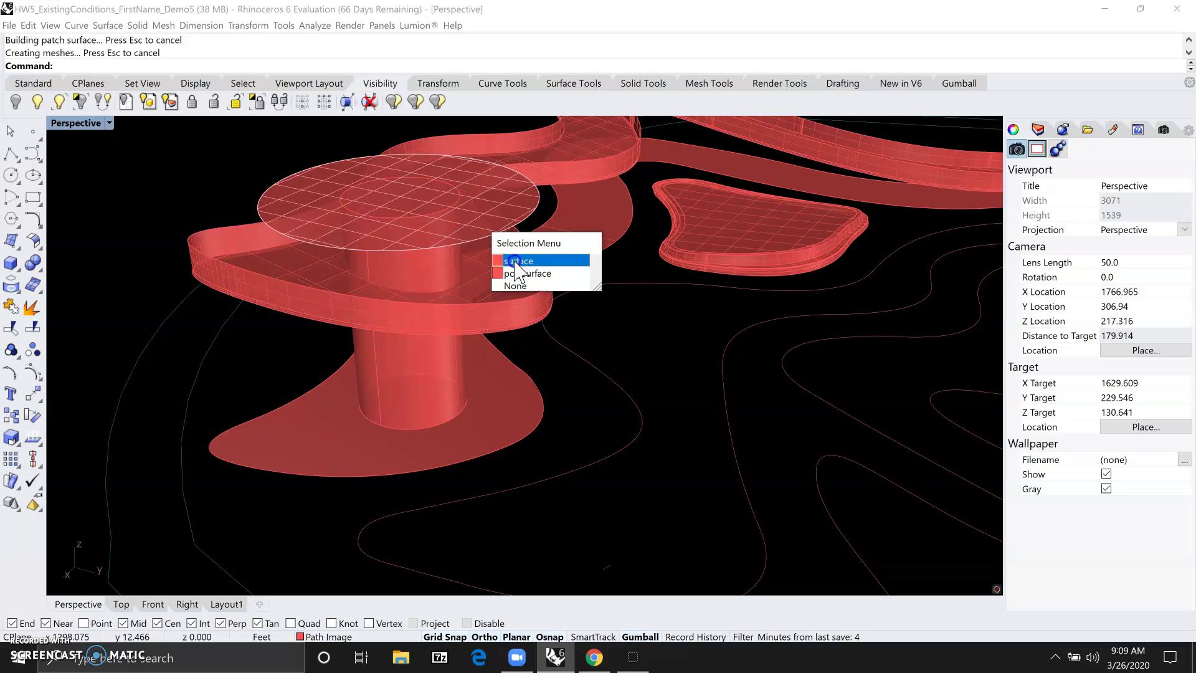
pyautogui.click(514, 261)
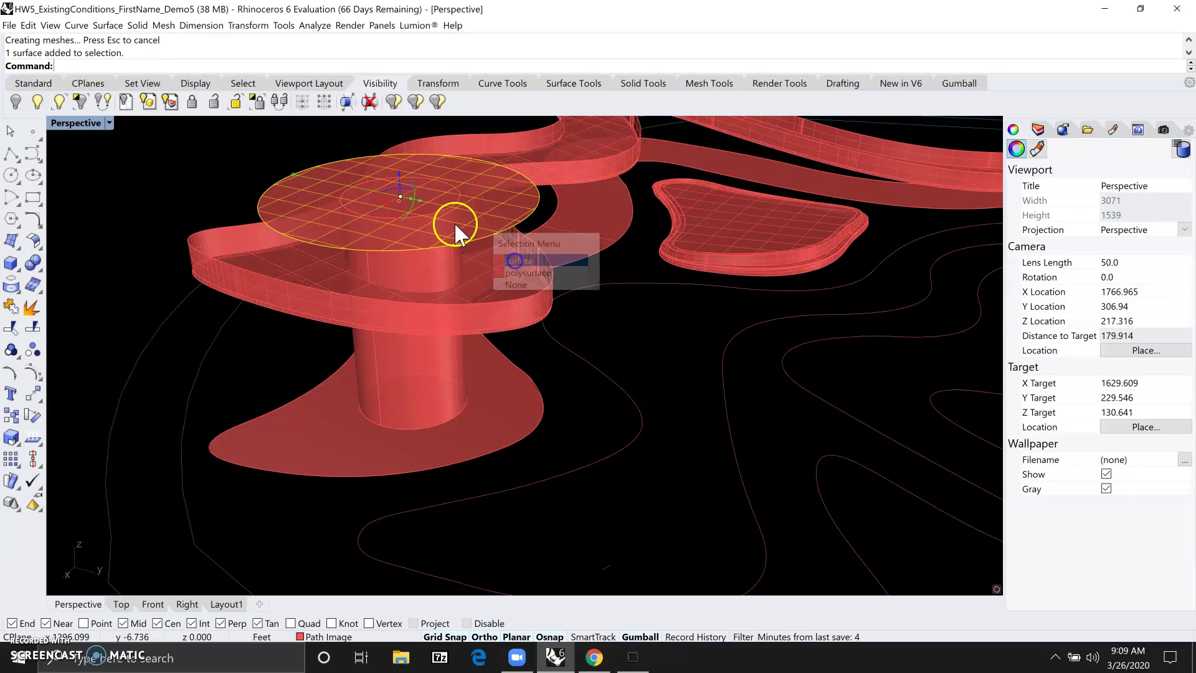
pyautogui.click(399, 183)
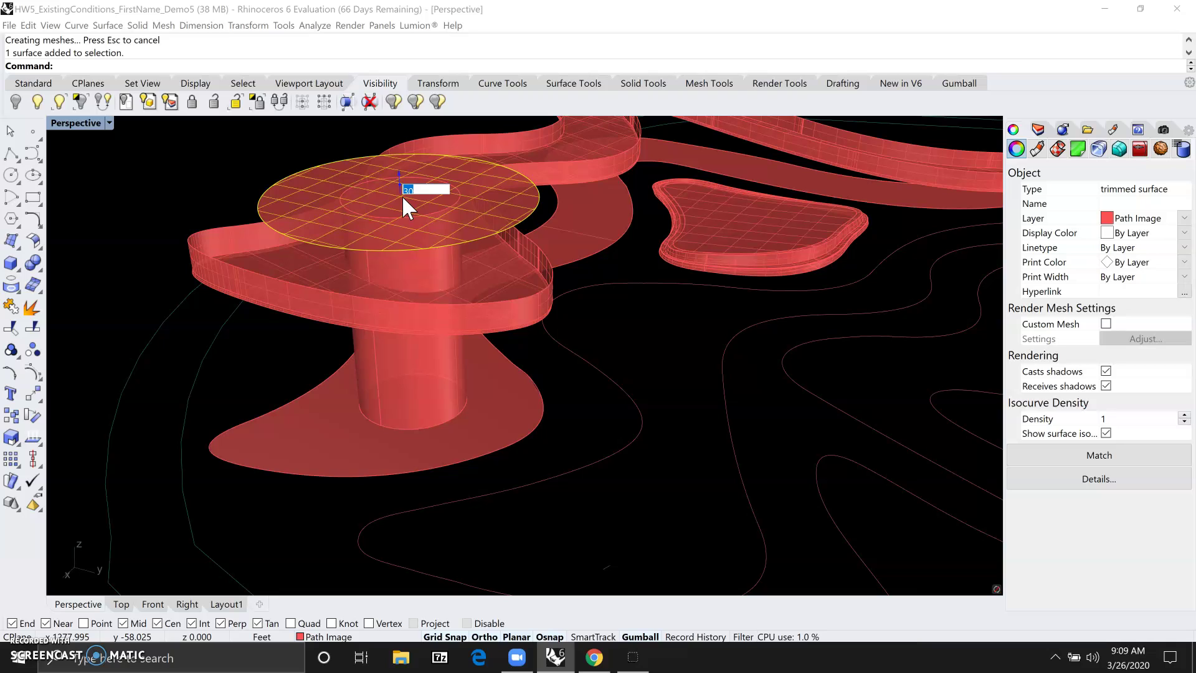
pyautogui.write('5')
pyautogui.press('Return')
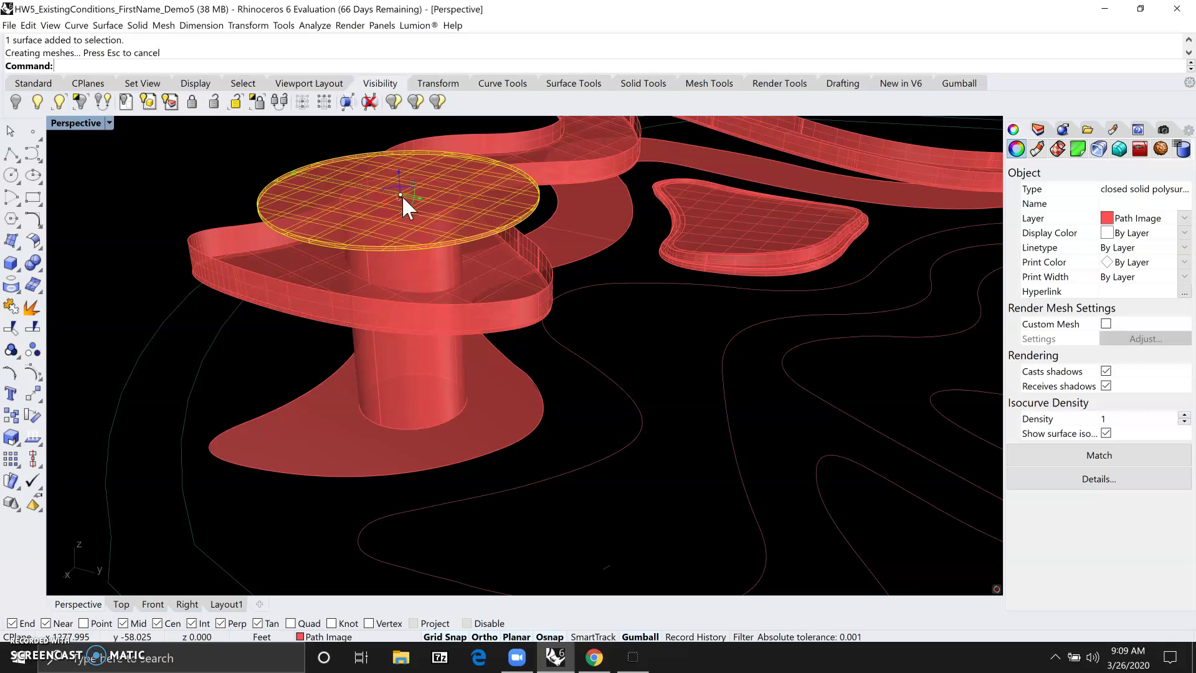
pyautogui.click(241, 167)
pyautogui.click(338, 187)
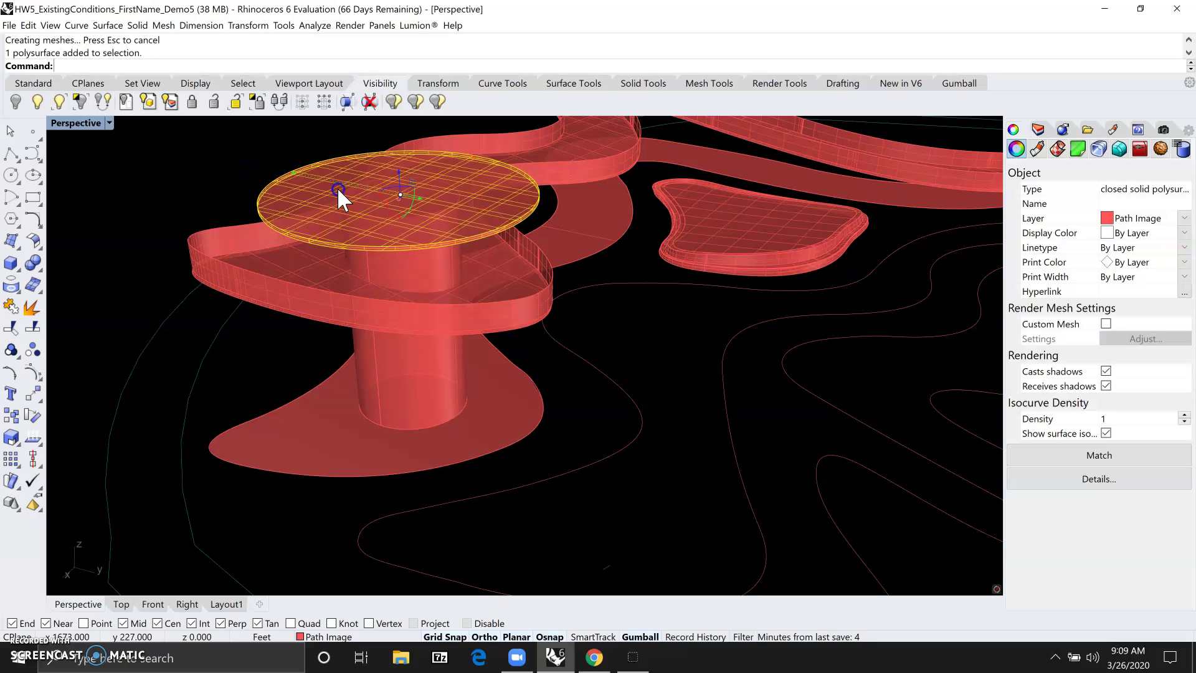
pyautogui.click(230, 166)
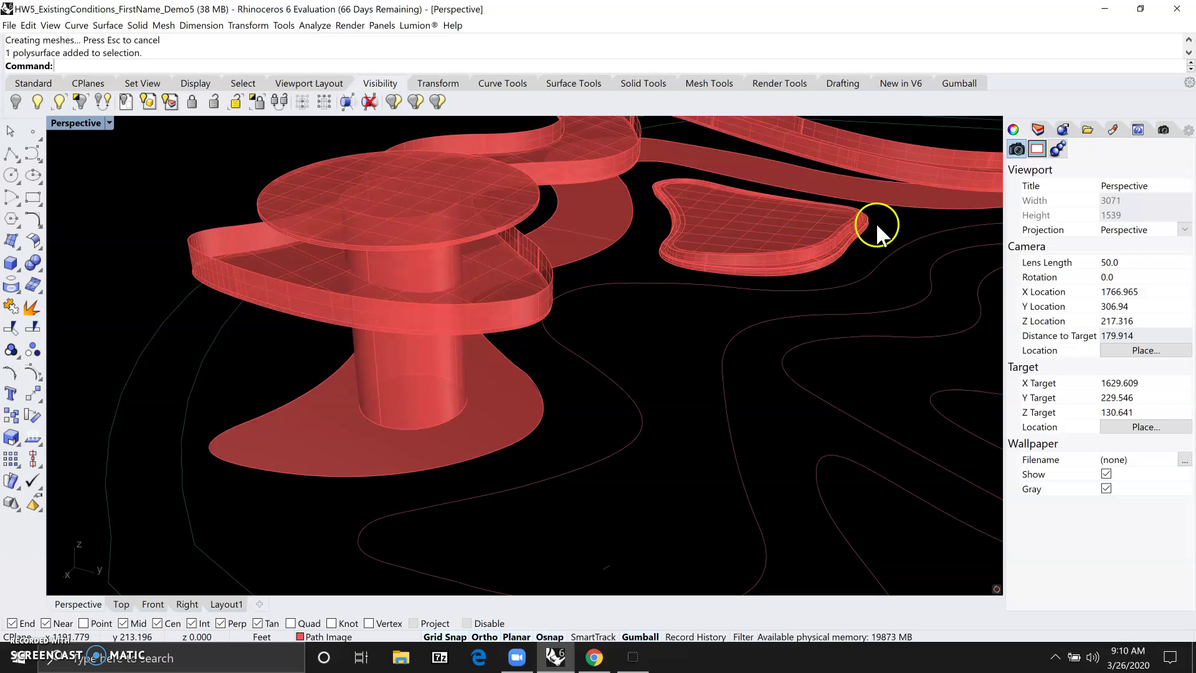
# Copy the closed stepped profile curve from the planter's edge to the column's base, placing its inner corner on the base circle
pyautogui.click(815, 256)
pyautogui.click(816, 269)
pyautogui.scroll(12, 812, 250)
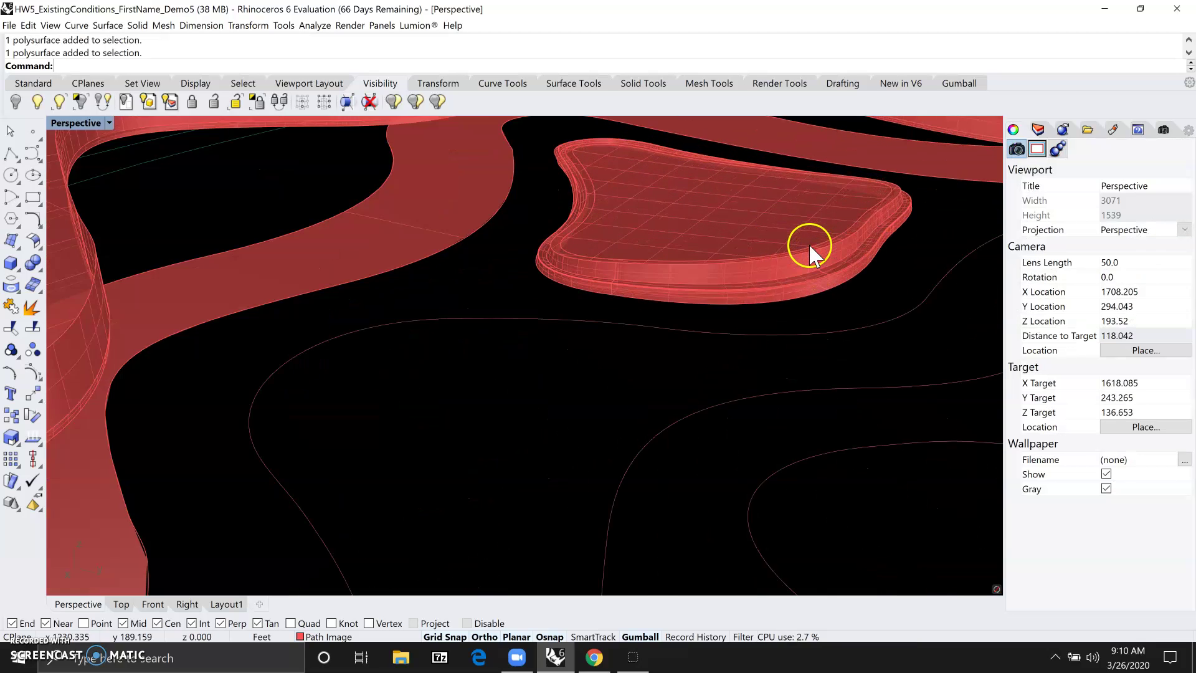
pyautogui.click(820, 258)
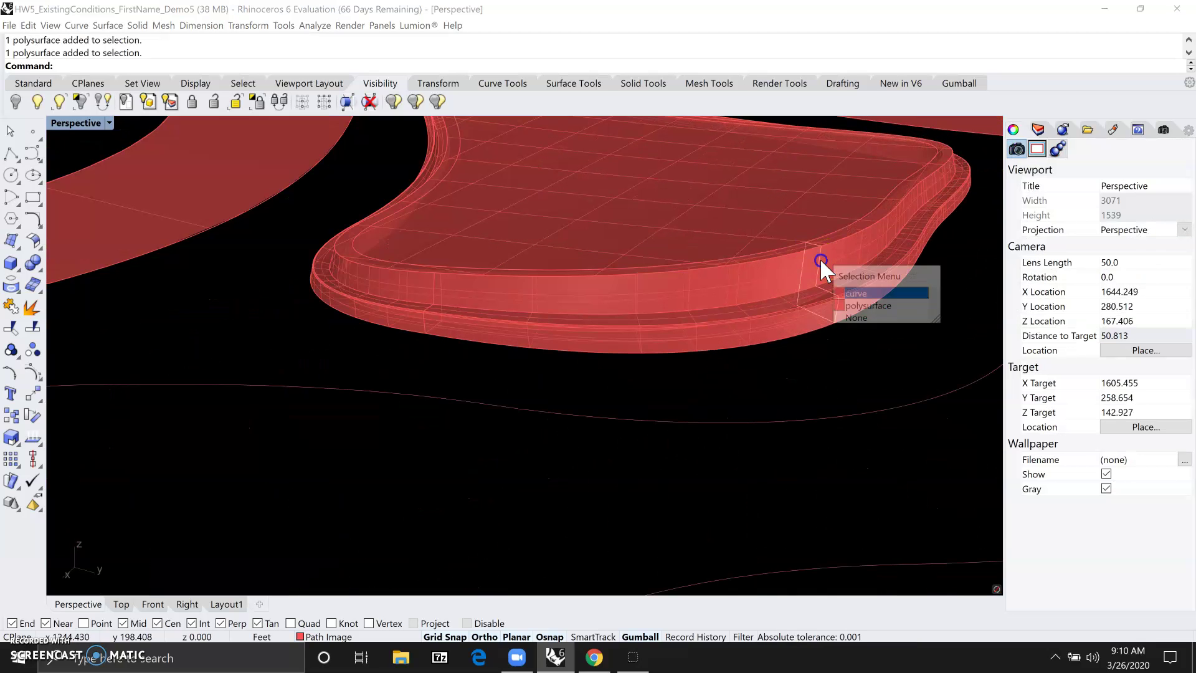
pyautogui.click(854, 294)
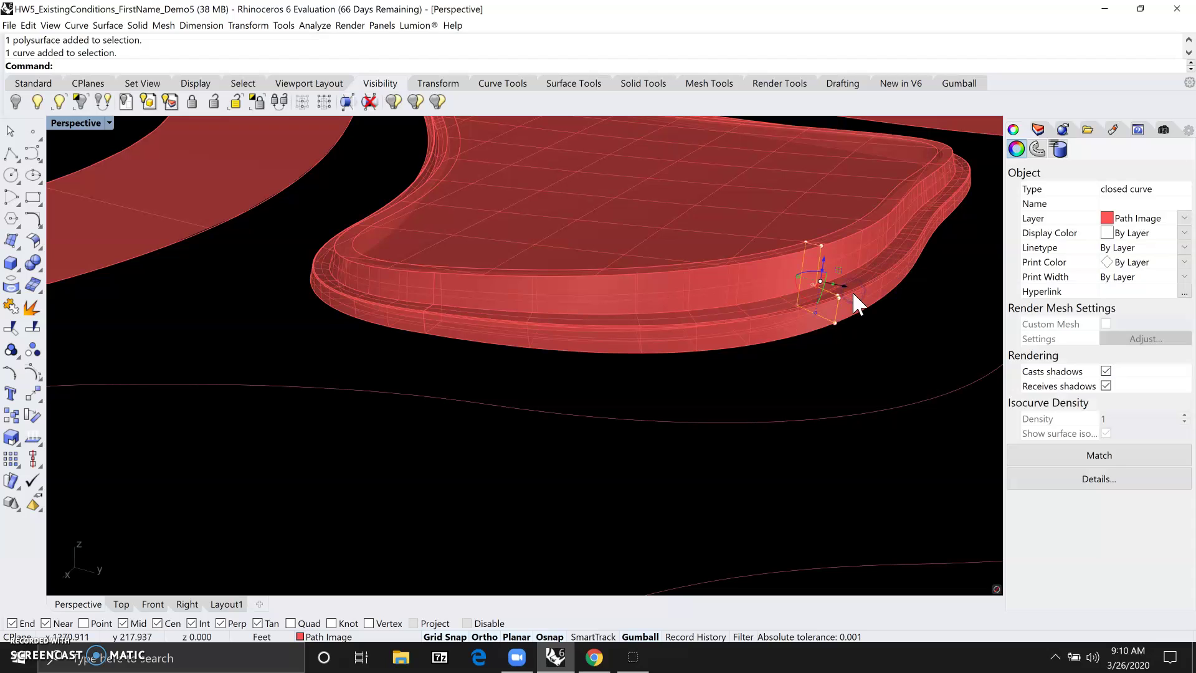
pyautogui.write('copy')
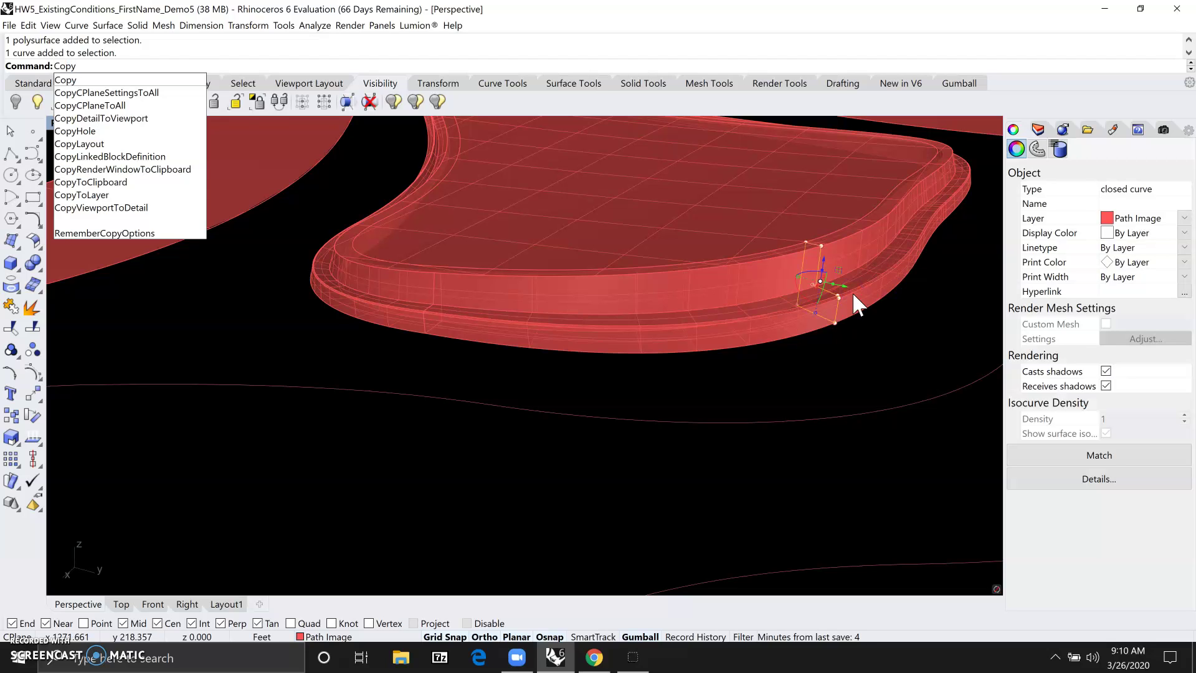
pyautogui.press('Return')
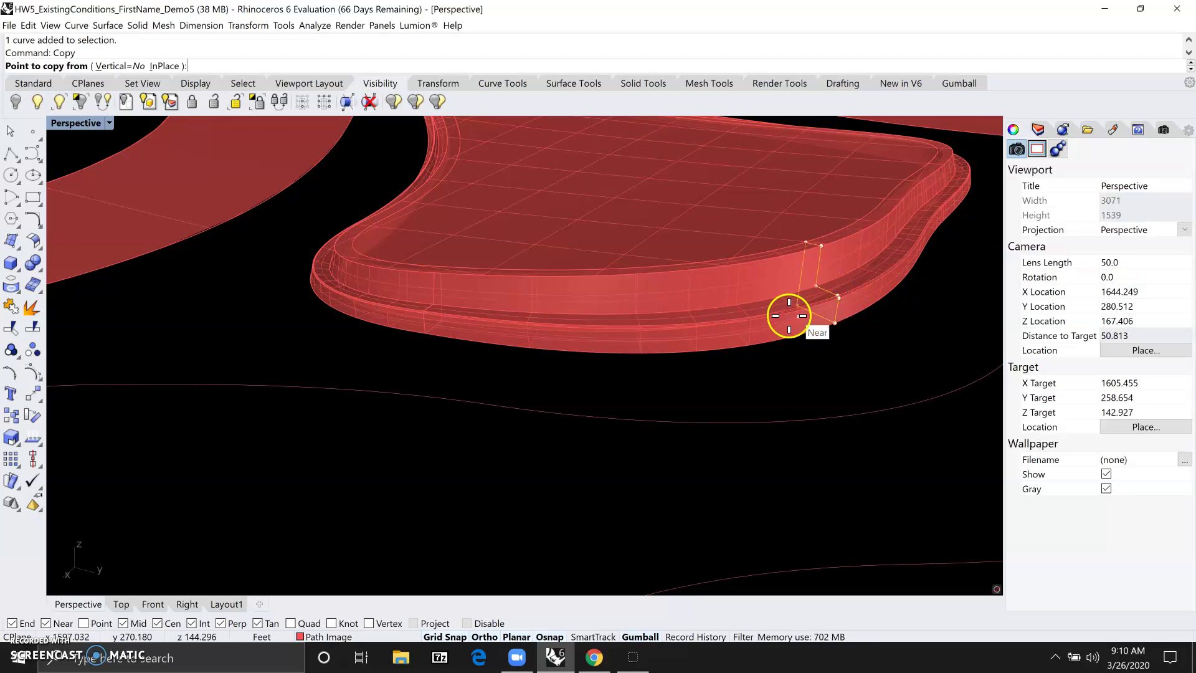
pyautogui.scroll(2, 794, 312)
pyautogui.scroll(2, 796, 302)
pyautogui.click(803, 296)
pyautogui.scroll(-5, 803, 297)
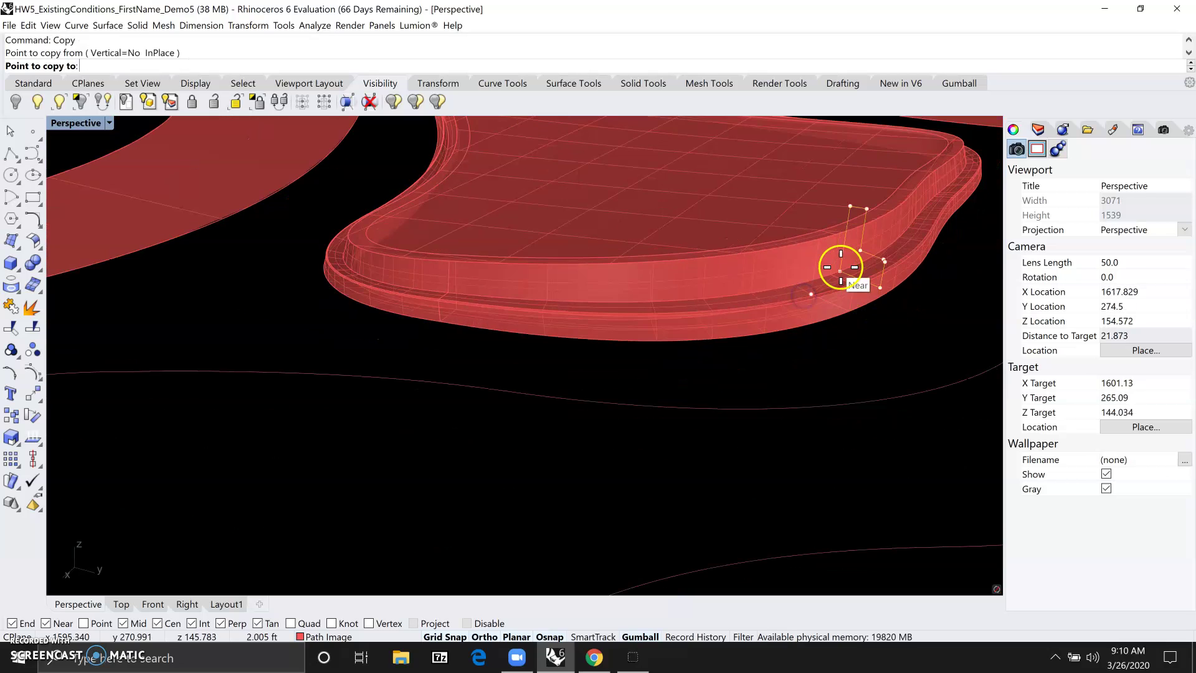
pyautogui.scroll(-2, 841, 266)
pyautogui.scroll(4, 494, 440)
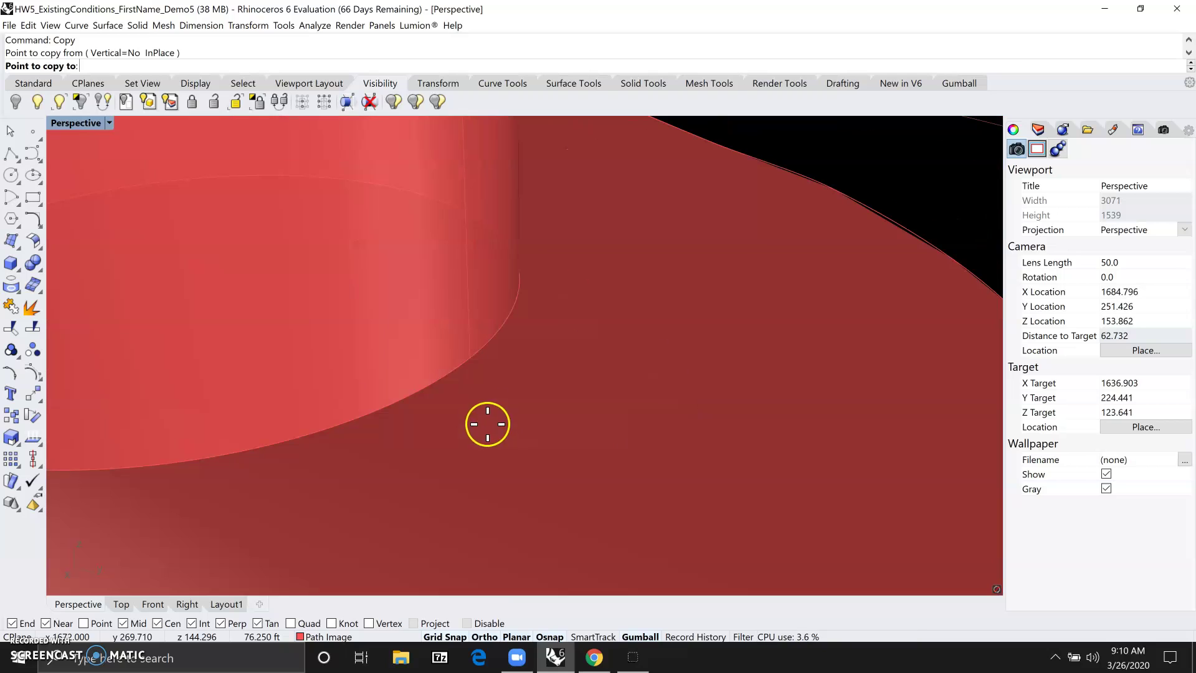
pyautogui.click(471, 357)
pyautogui.press('Return')
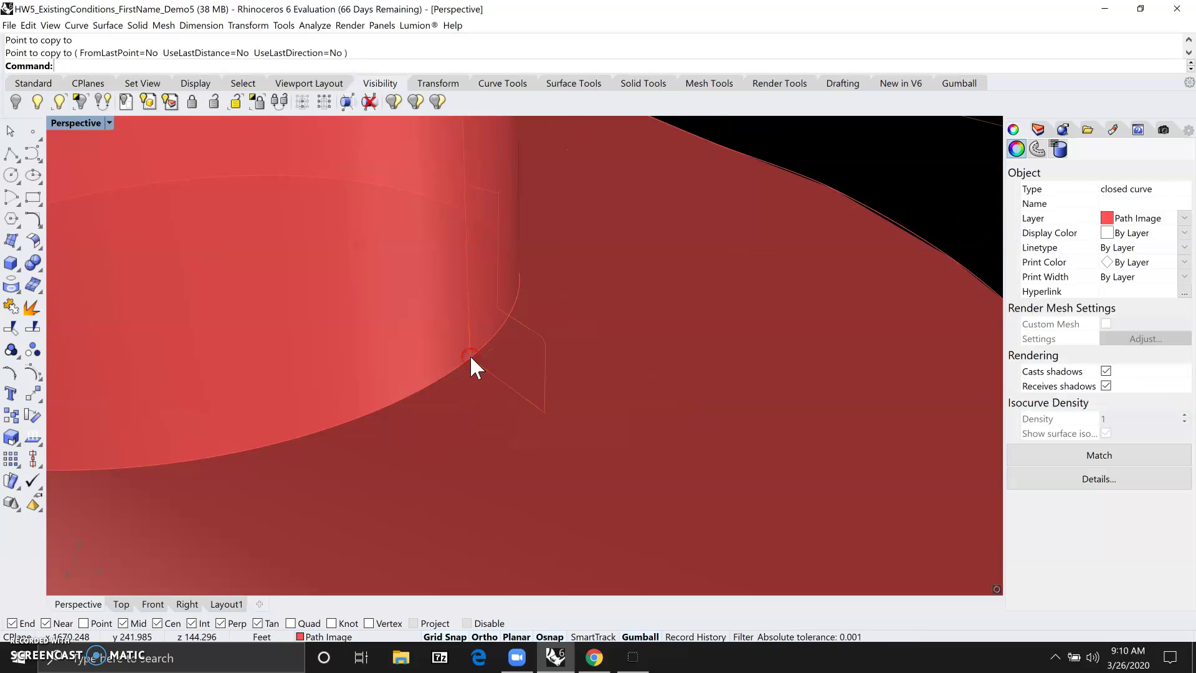
# Revolve the copied profile 360 degrees from start angle 0 about the column's vertical center axis, using Wireframe display to pick the axis
pyautogui.scroll(-3, 492, 399)
pyautogui.scroll(-3, 499, 399)
pyautogui.click(483, 346)
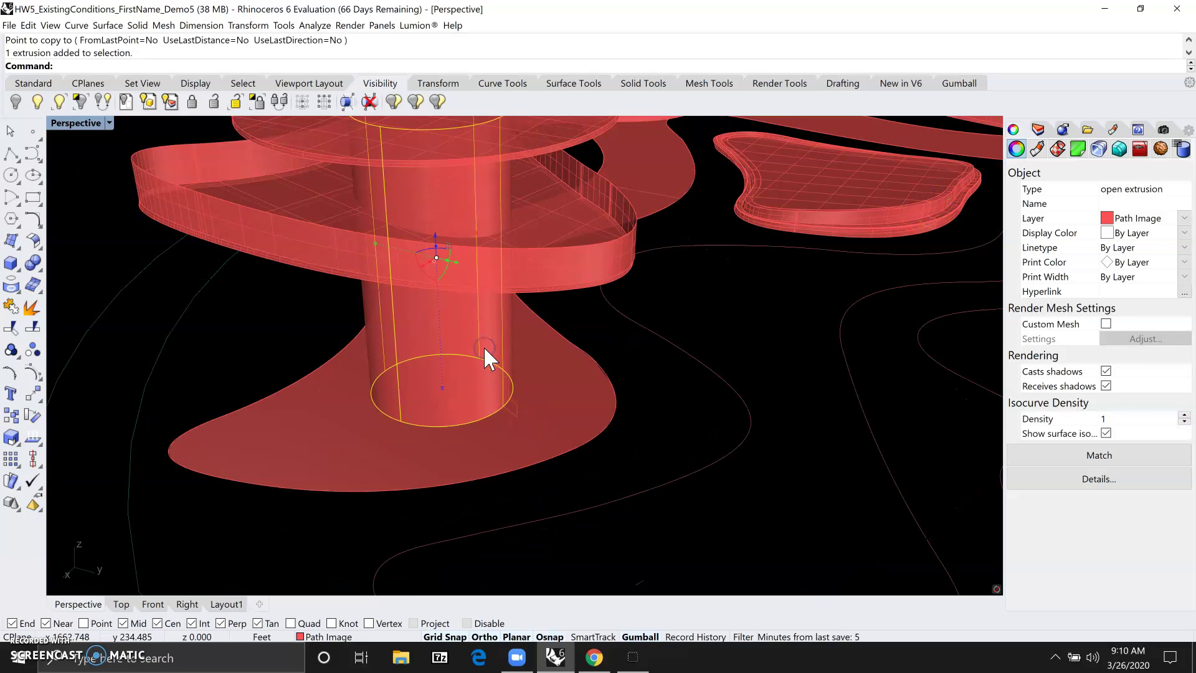
pyautogui.scroll(3, 502, 375)
pyautogui.press('Escape')
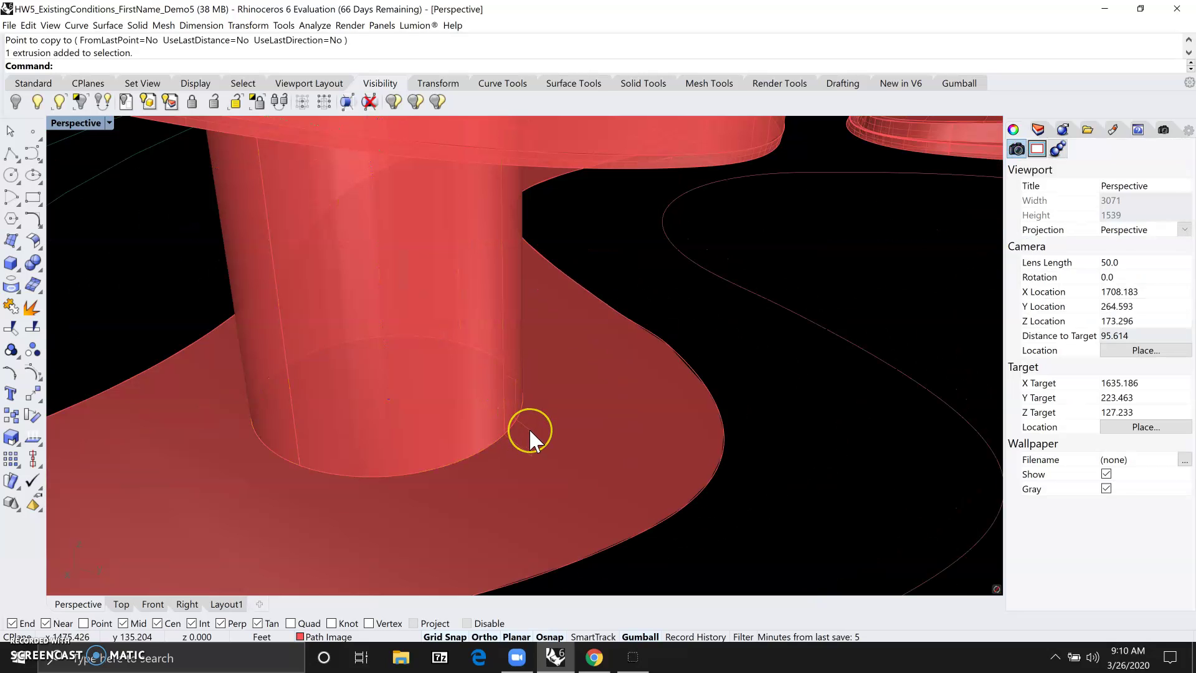
pyautogui.click(93, 67)
pyautogui.write('Re')
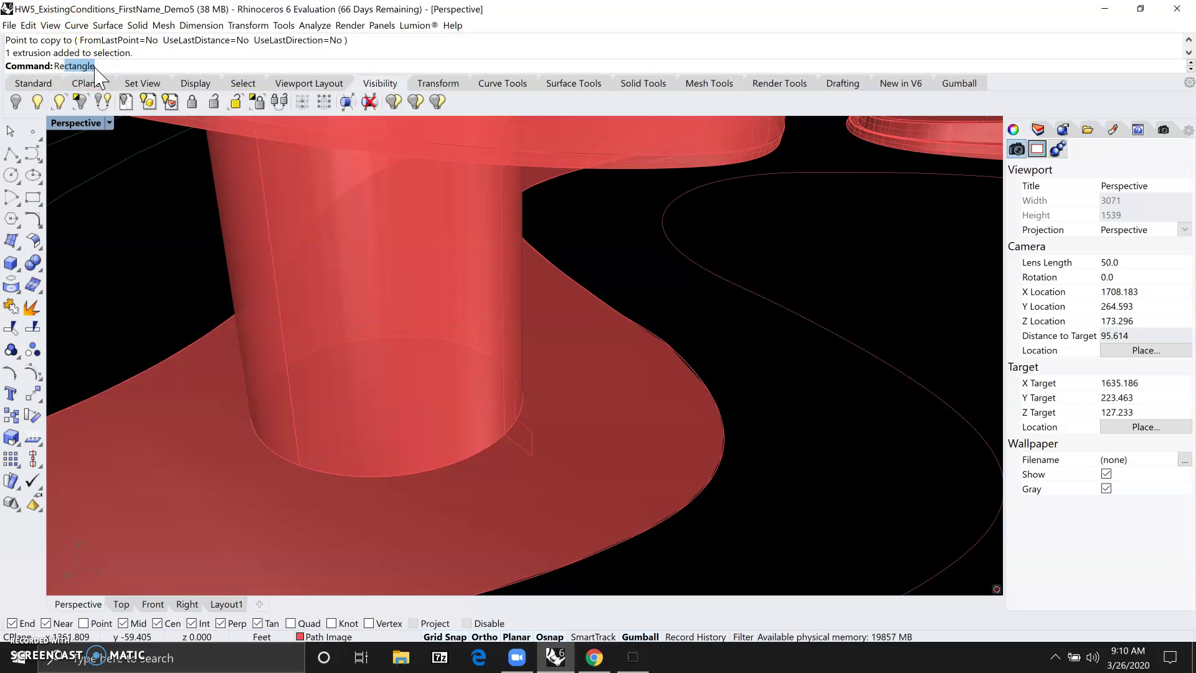
pyautogui.write('volve')
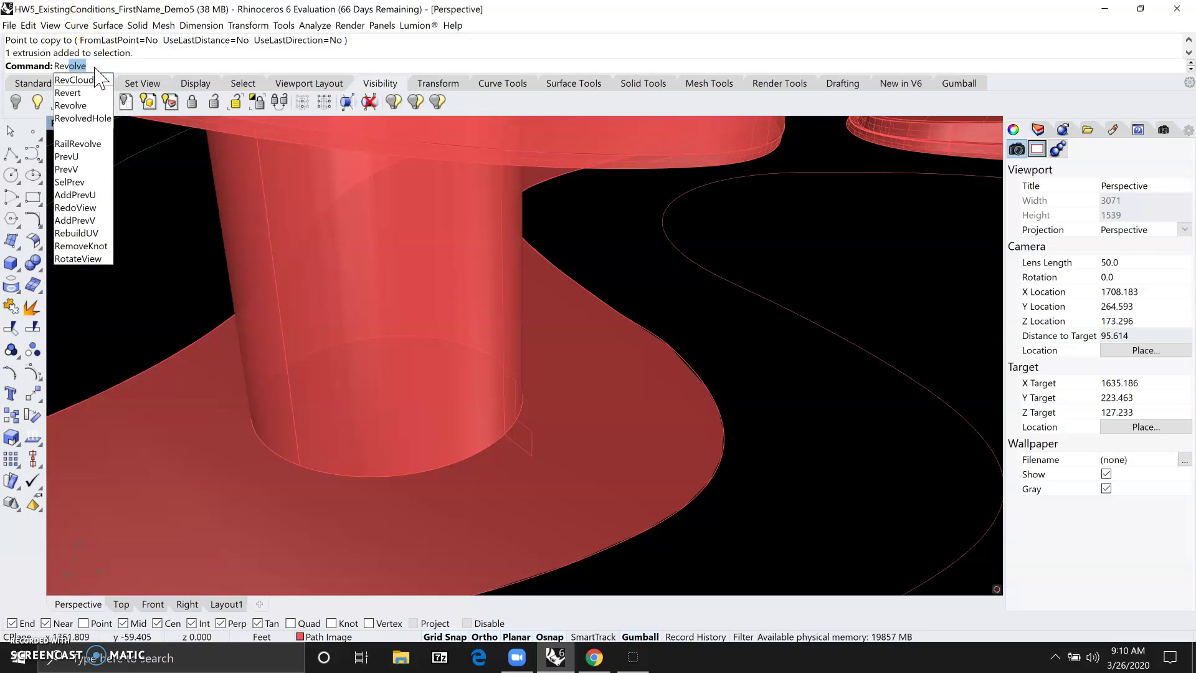
pyautogui.press('Return')
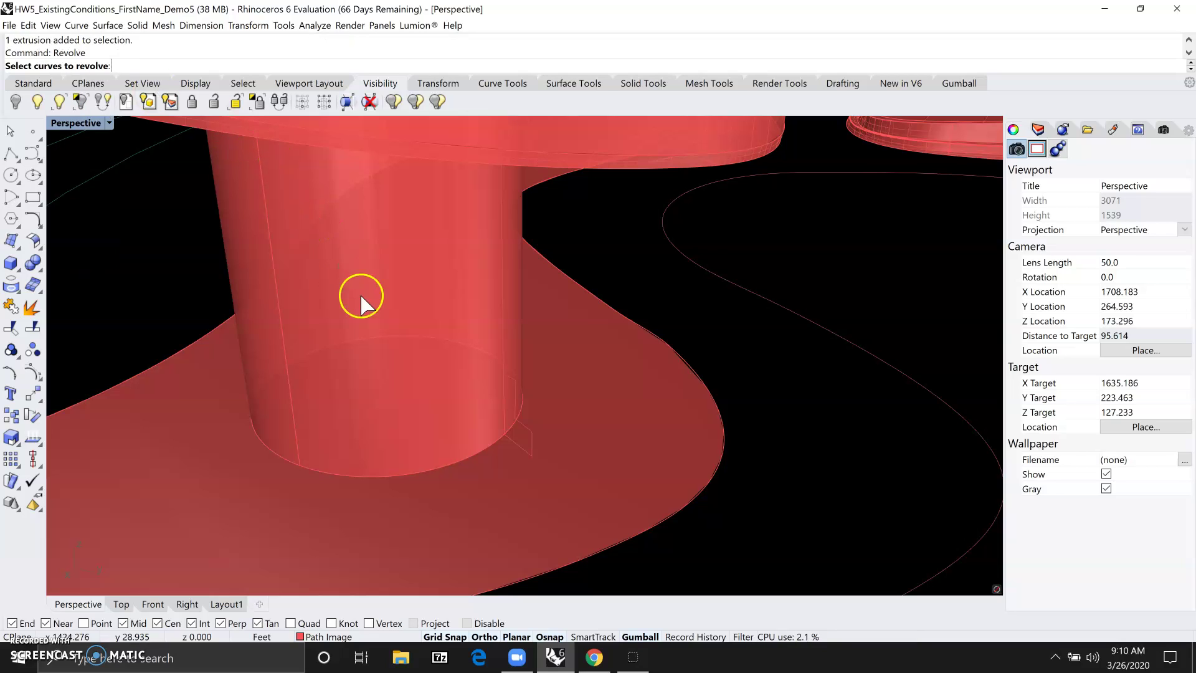
pyautogui.click(527, 426)
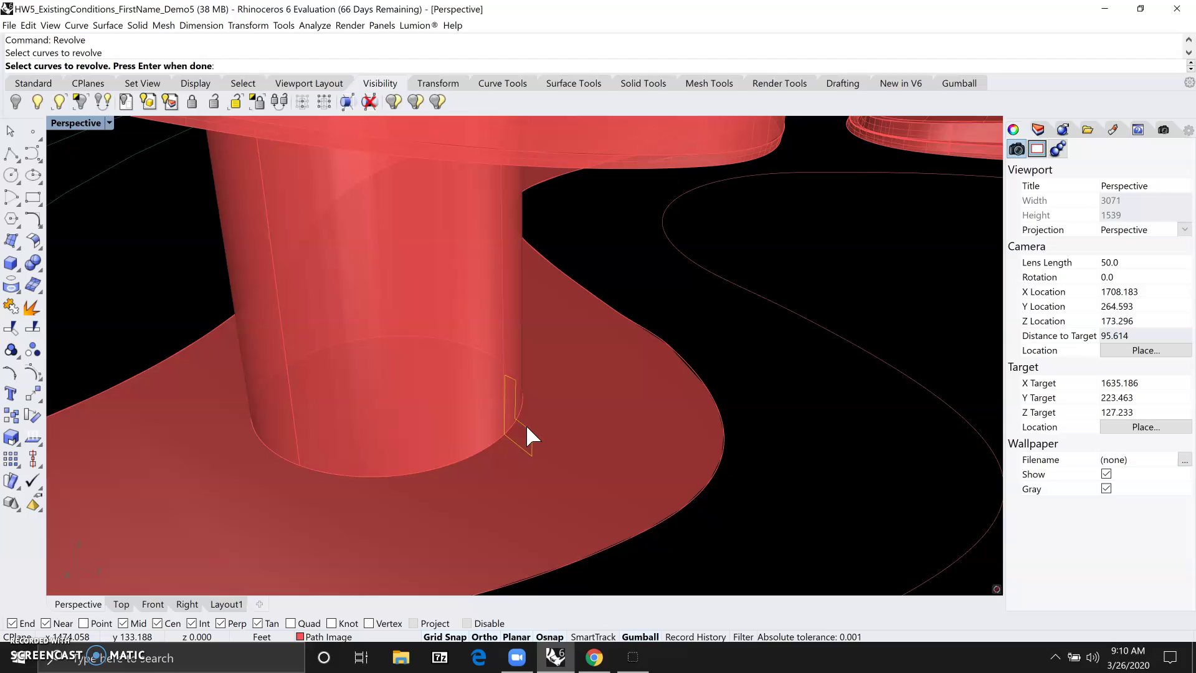
pyautogui.press('Return')
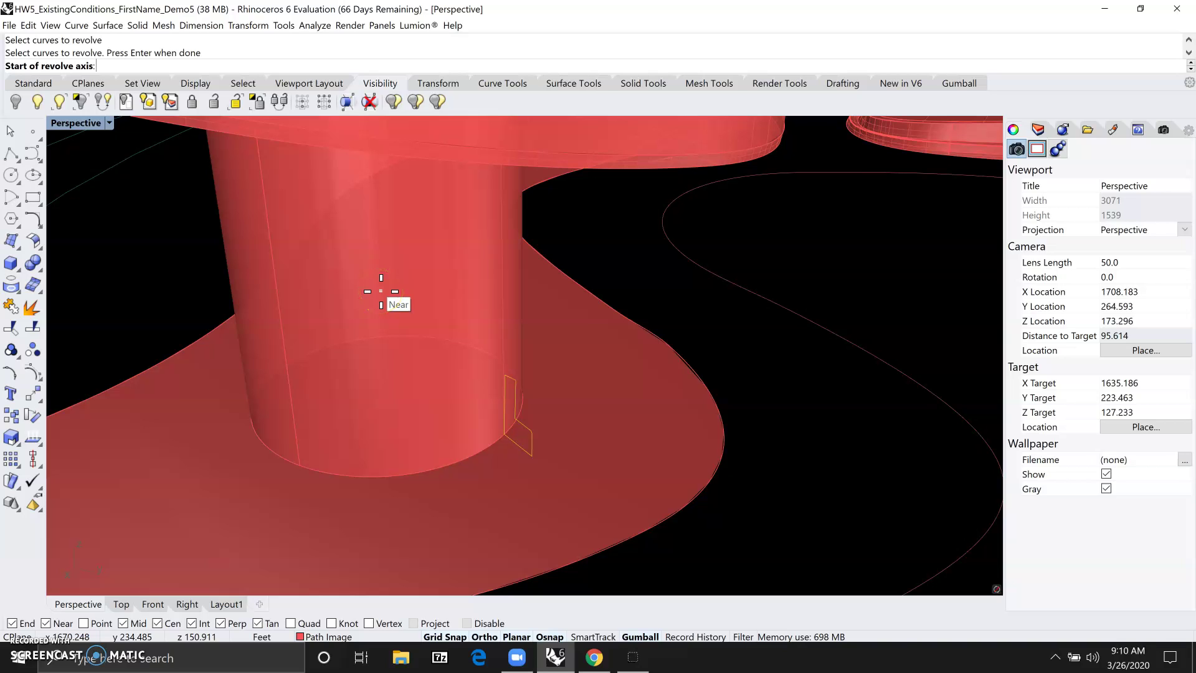
pyautogui.click(87, 122)
pyautogui.click(93, 155)
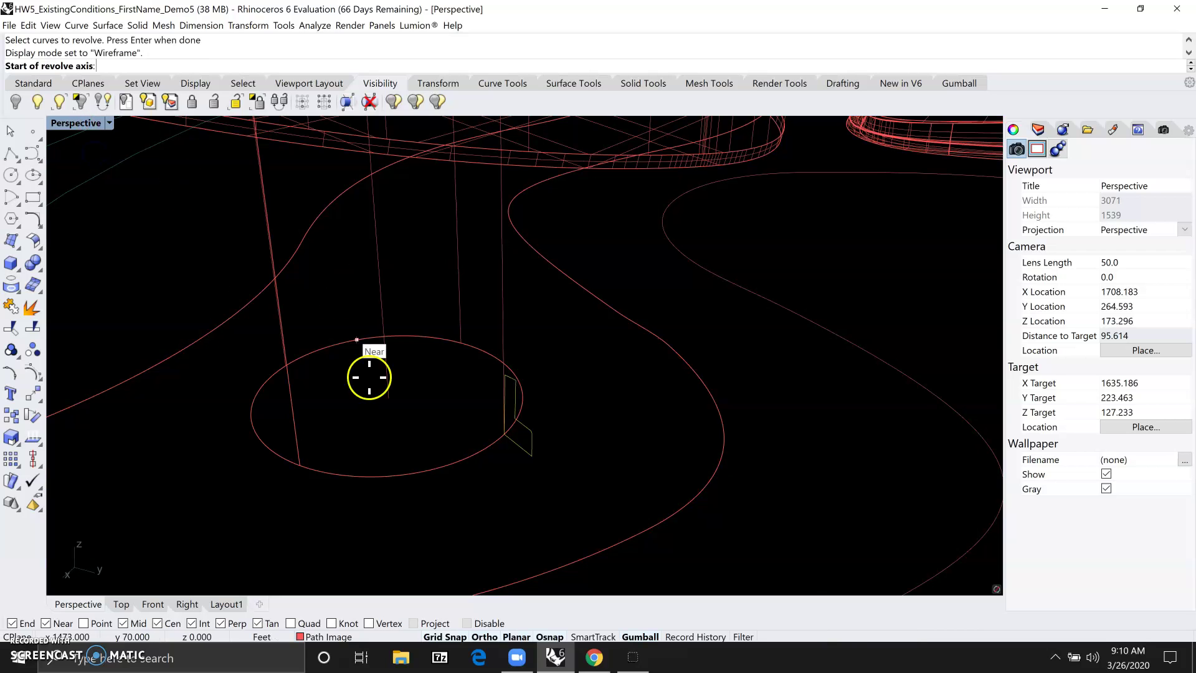
pyautogui.click(389, 396)
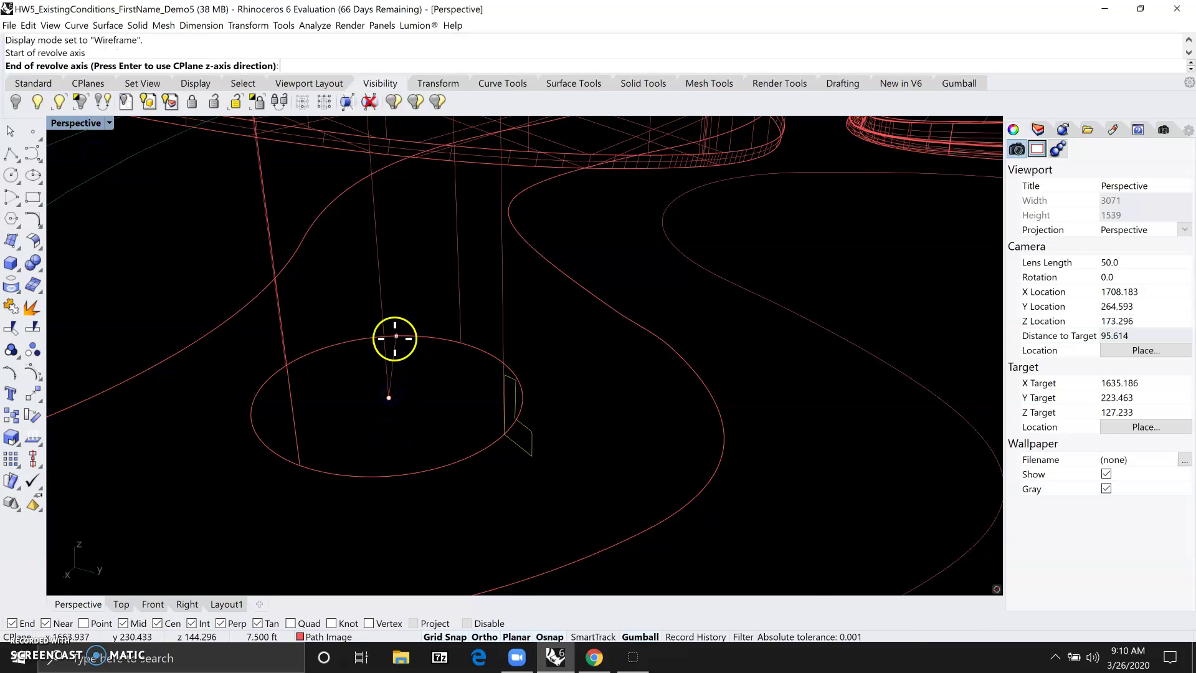
pyautogui.scroll(-5, 384, 281)
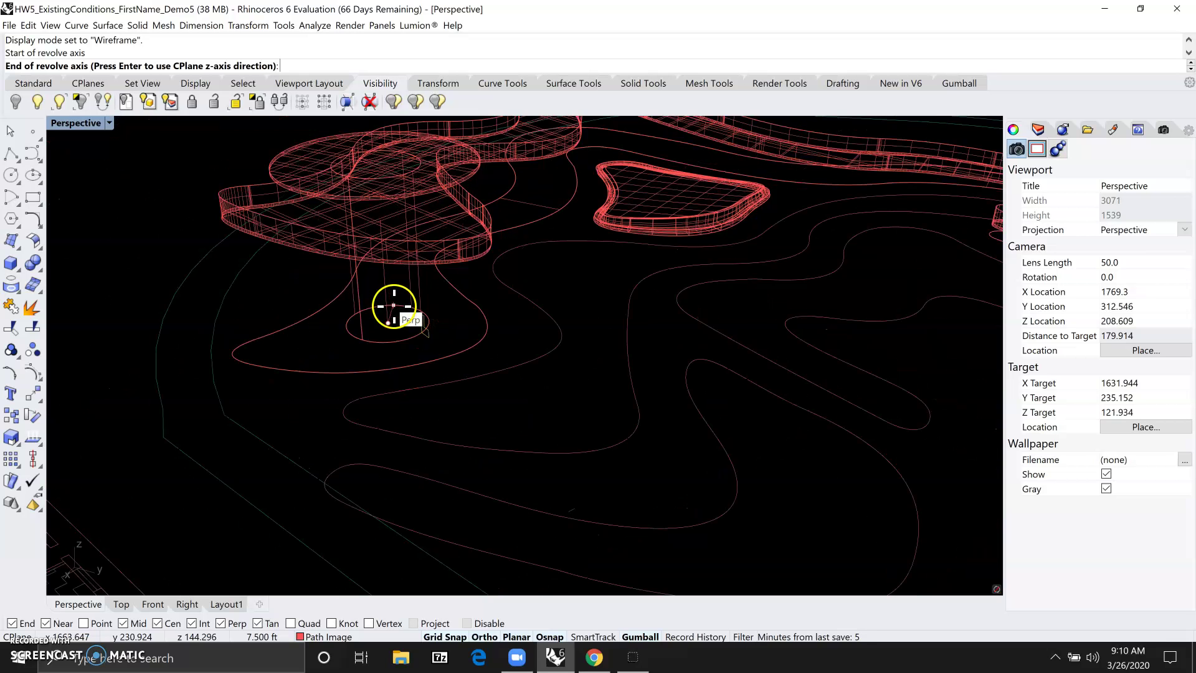
pyautogui.scroll(4, 393, 274)
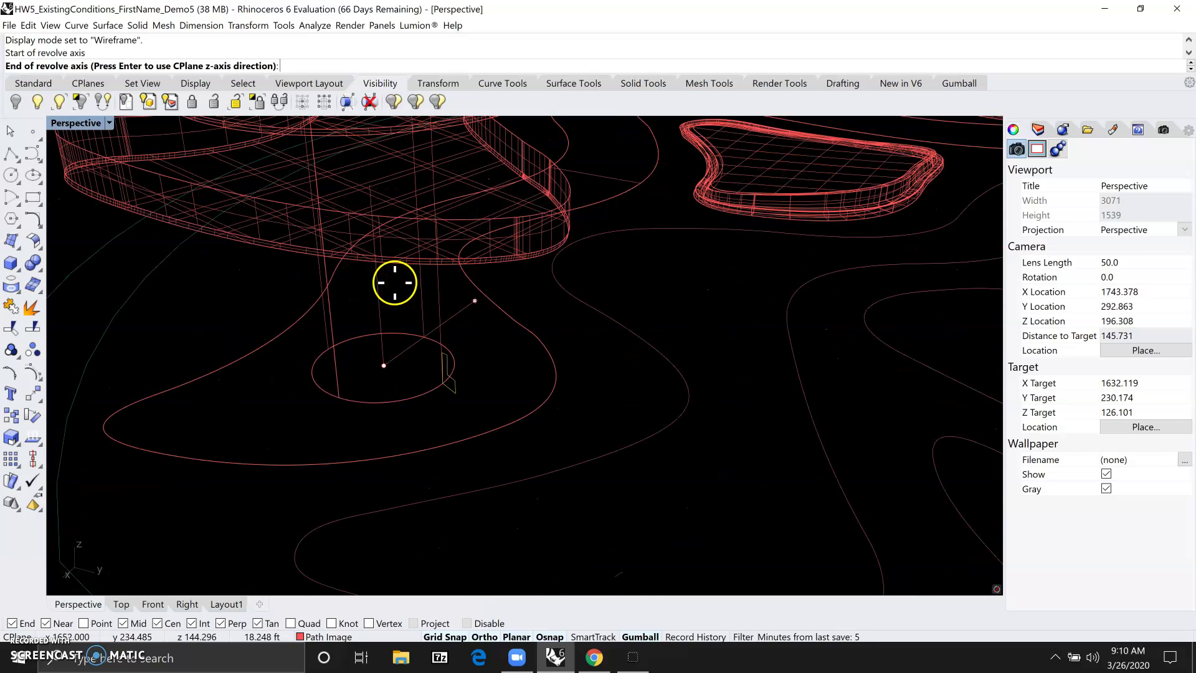
pyautogui.click(376, 270)
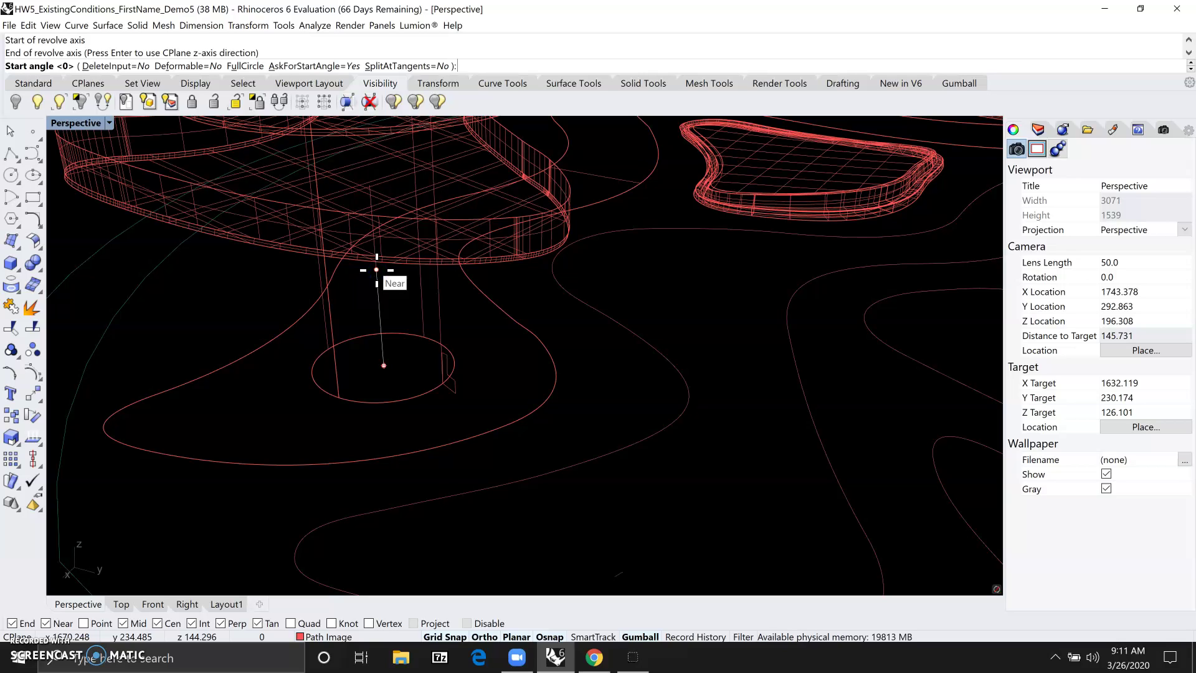
pyautogui.press('Return')
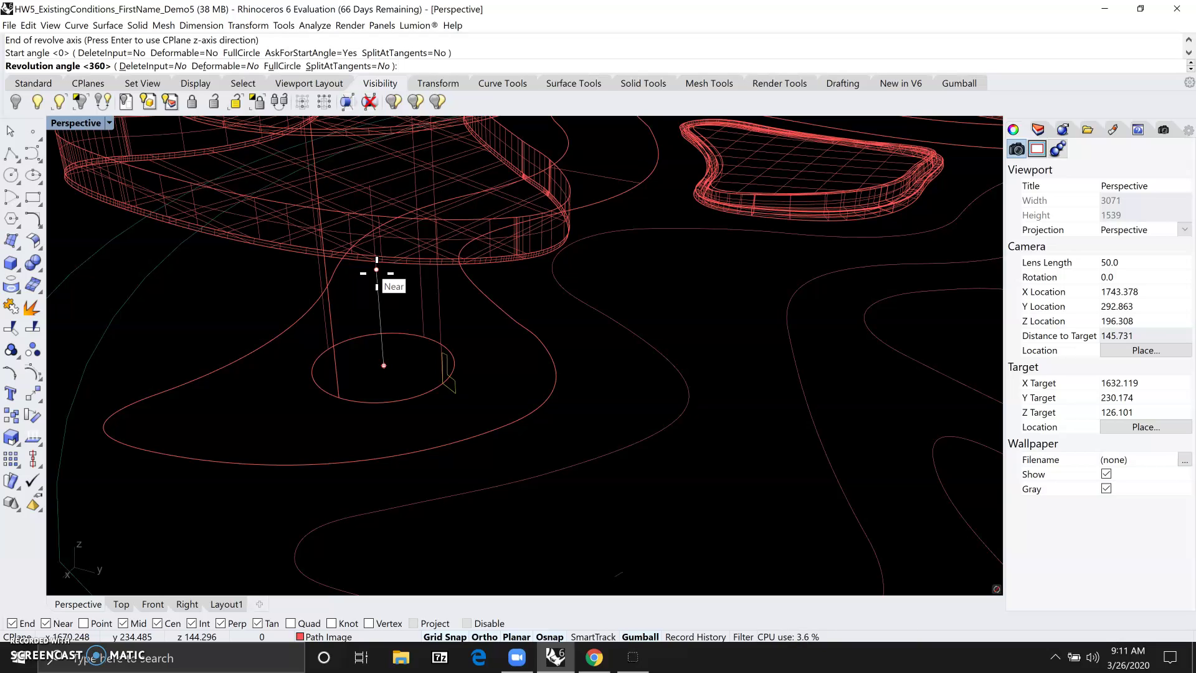
pyautogui.click(377, 277)
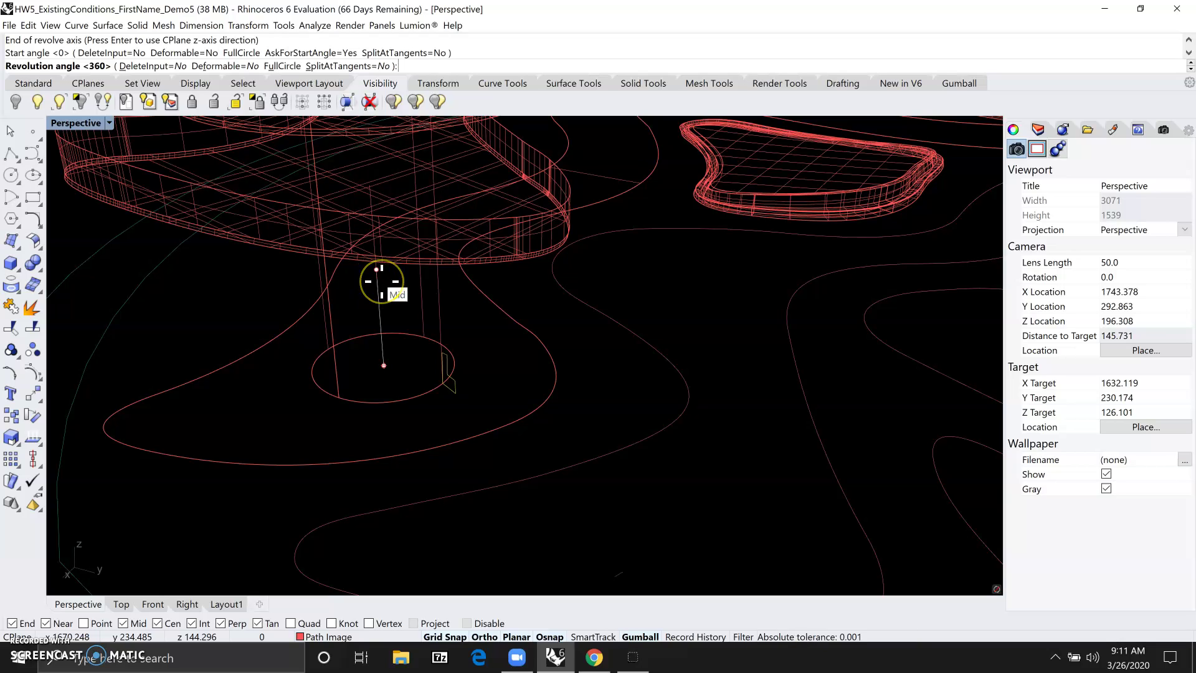
pyautogui.press('Return')
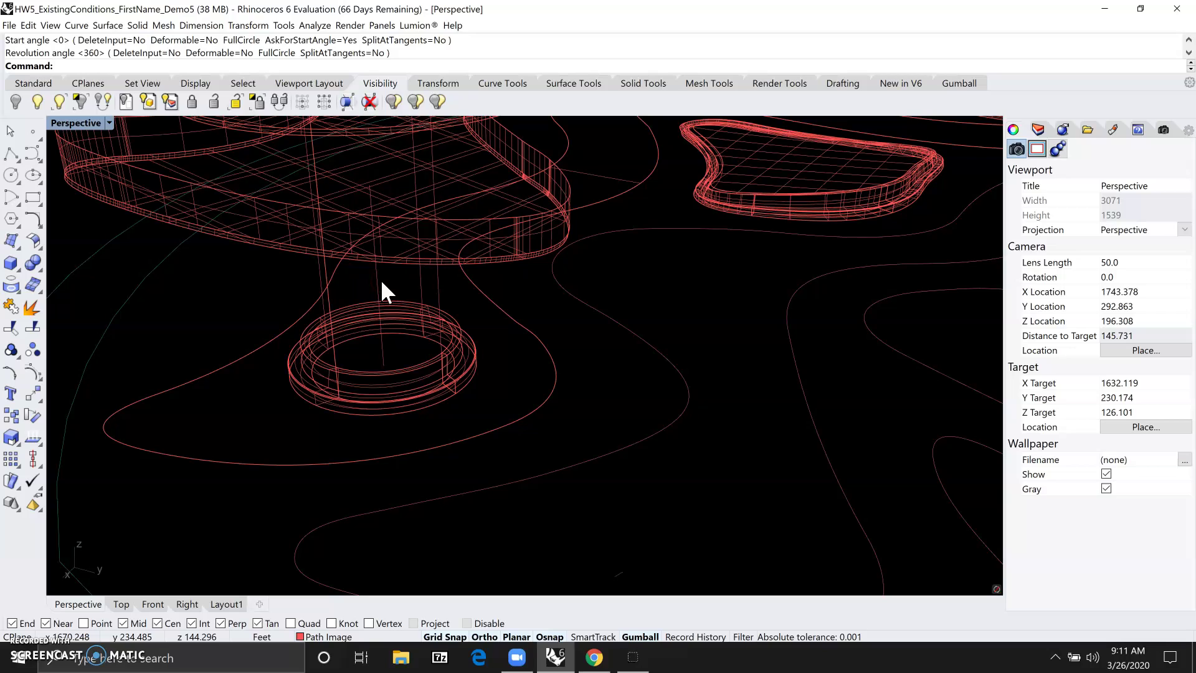
# Set the Perspective viewport's display mode back to Ghosted
pyautogui.click(91, 123)
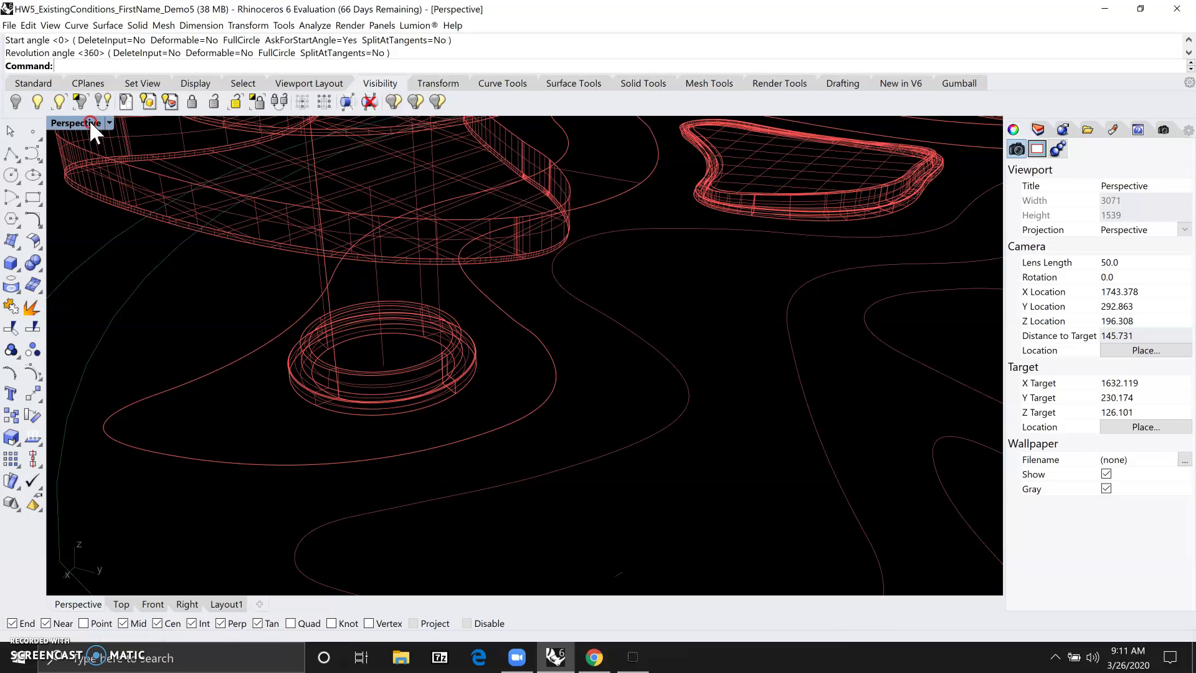
pyautogui.click(91, 123)
pyautogui.click(109, 199)
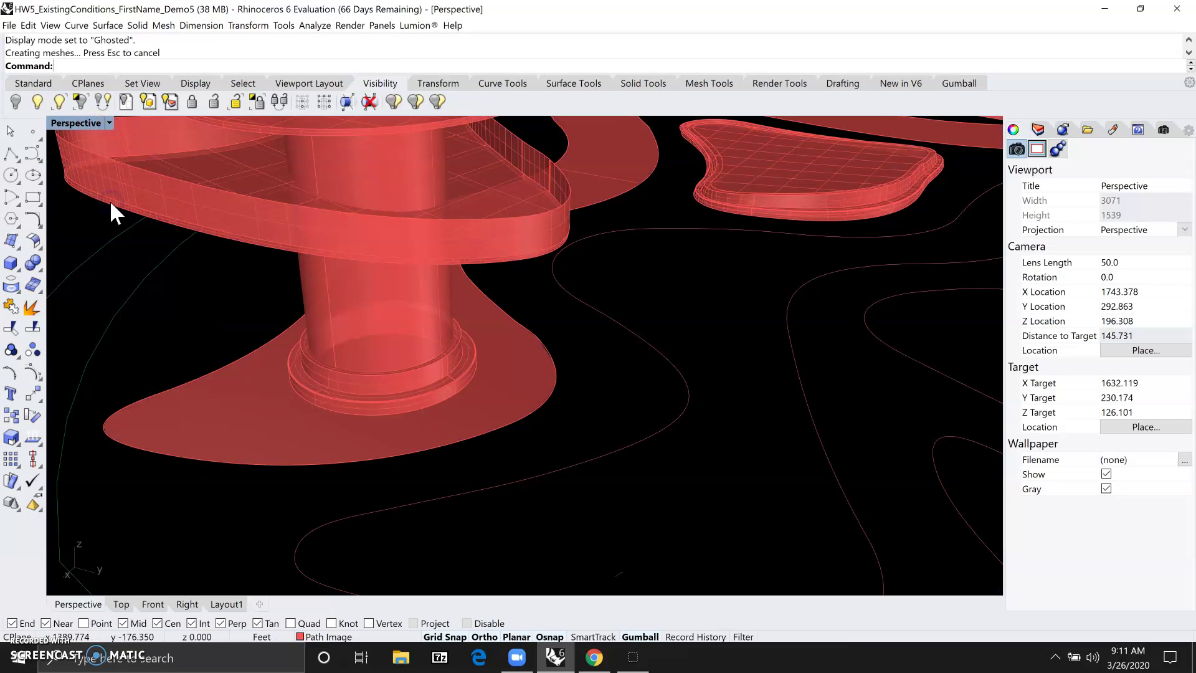
# Examine the revolved base ring, column, canopy and raised path railing from close up and from a distance
pyautogui.scroll(5, 432, 393)
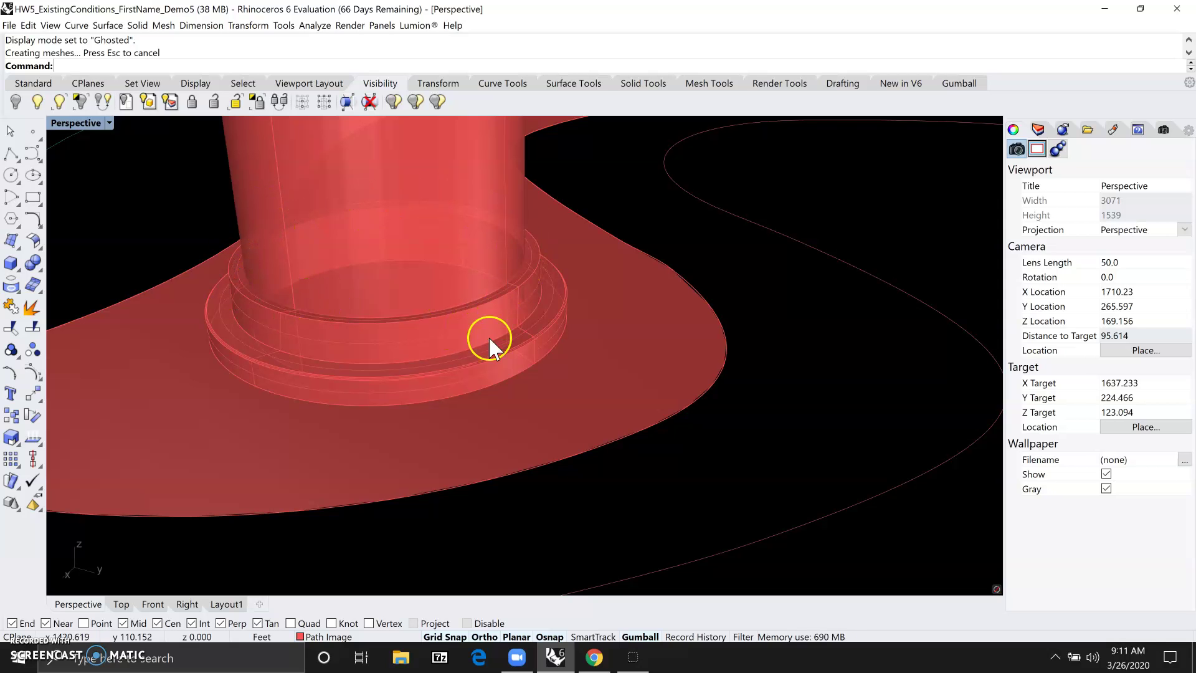
pyautogui.scroll(-4, 480, 399)
pyautogui.scroll(-4, 473, 292)
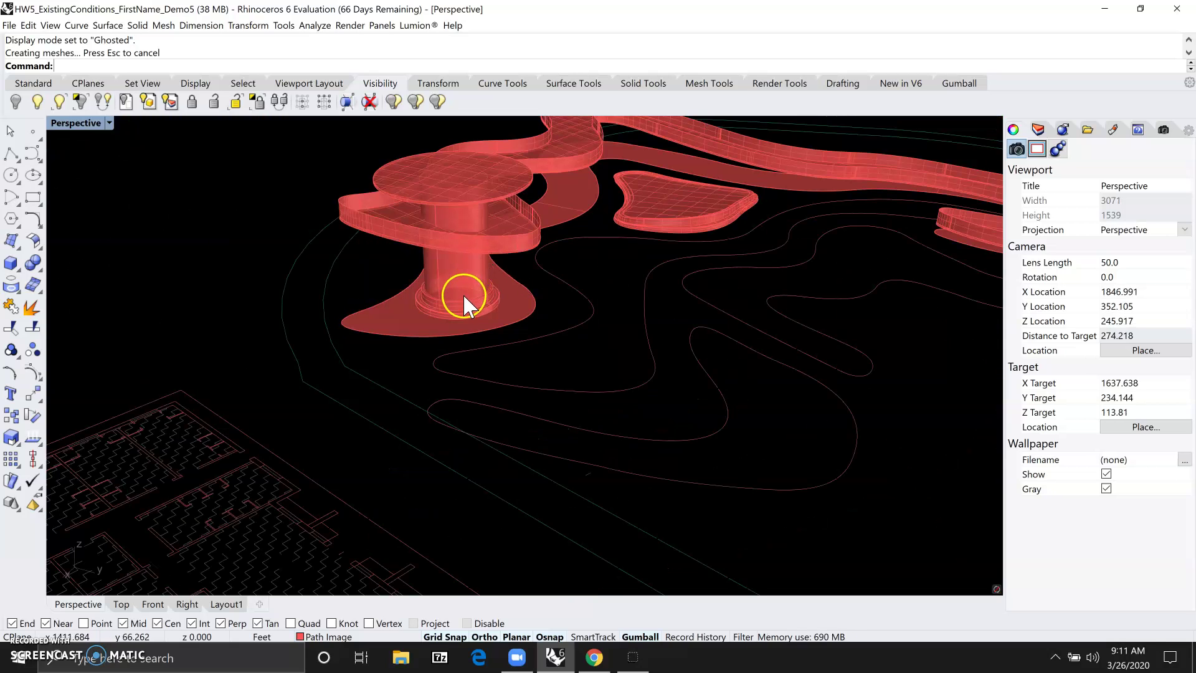
pyautogui.scroll(2, 455, 211)
pyautogui.scroll(-5, 401, 266)
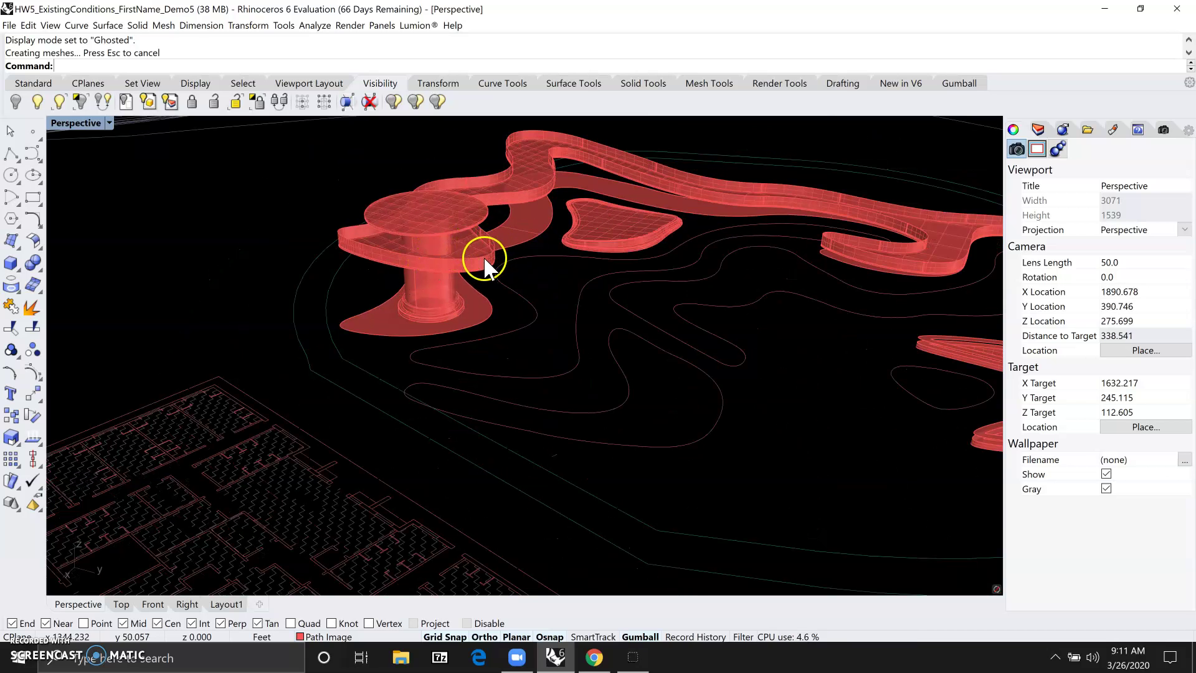
pyautogui.scroll(5, 424, 215)
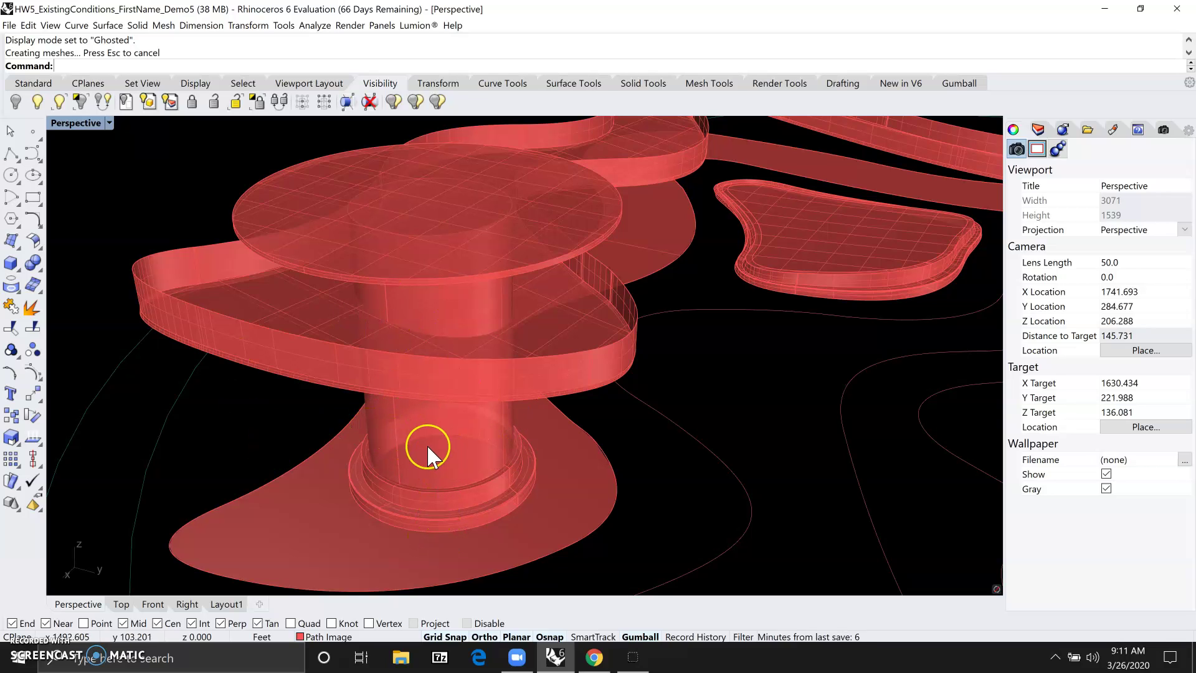
pyautogui.scroll(-3, 474, 257)
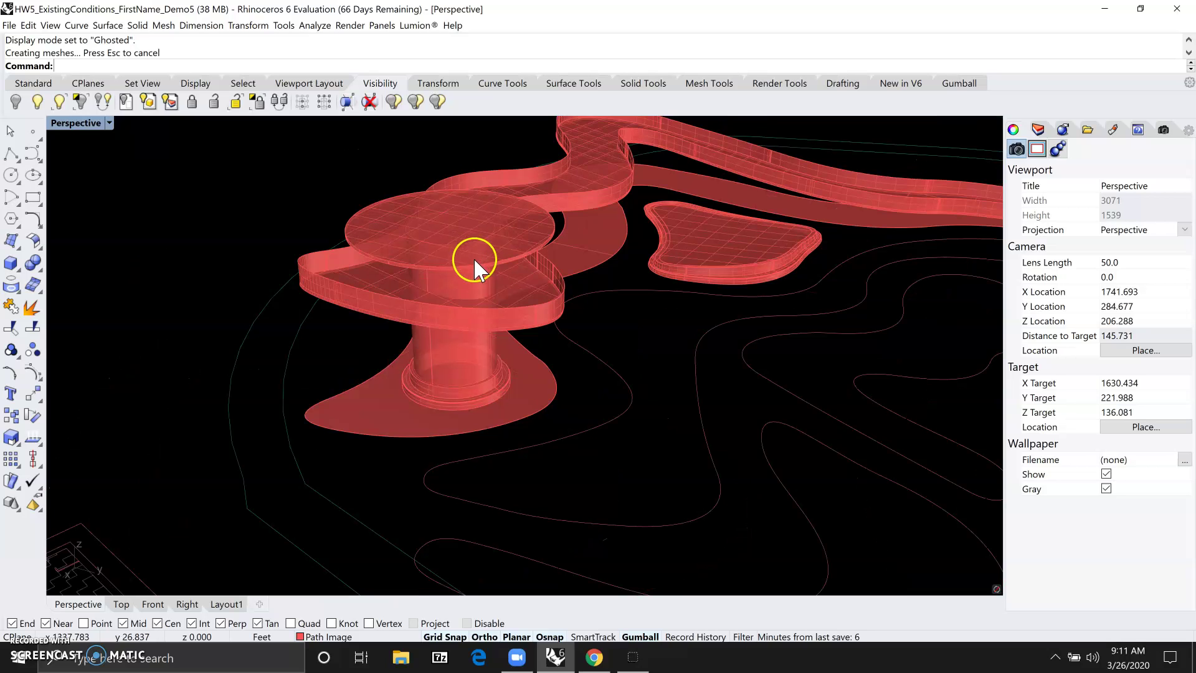
pyautogui.scroll(3, 509, 221)
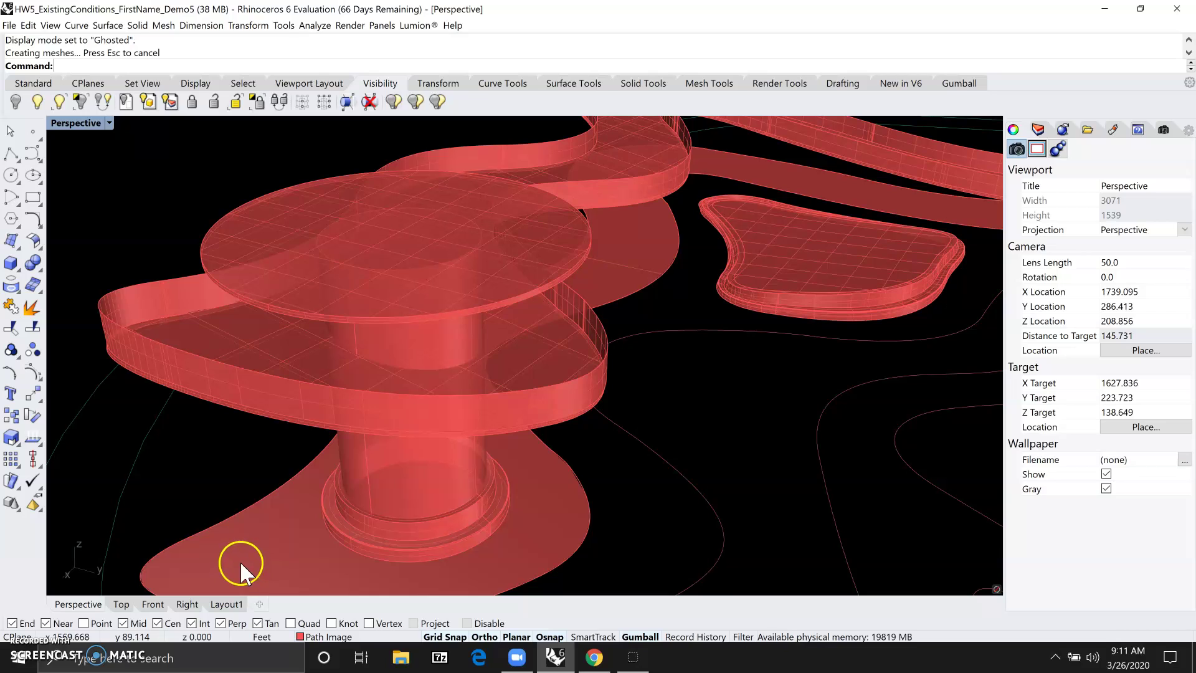
pyautogui.click(632, 659)
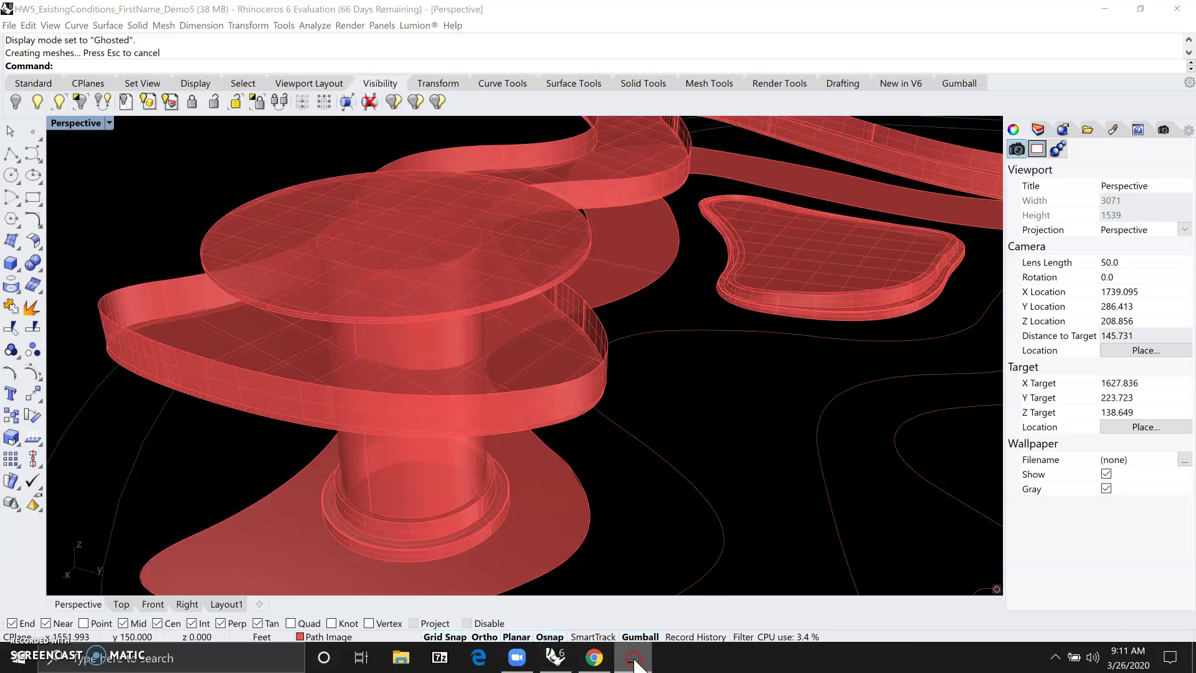
pyautogui.rightClick(633, 659)
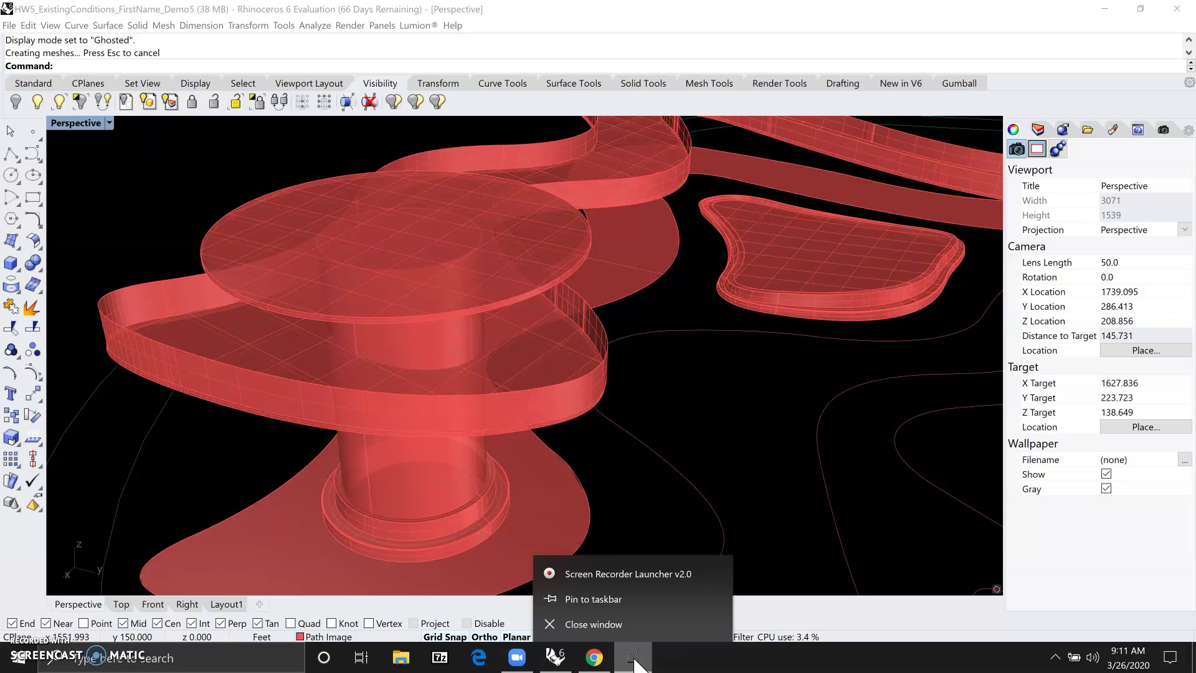
pyautogui.click(667, 574)
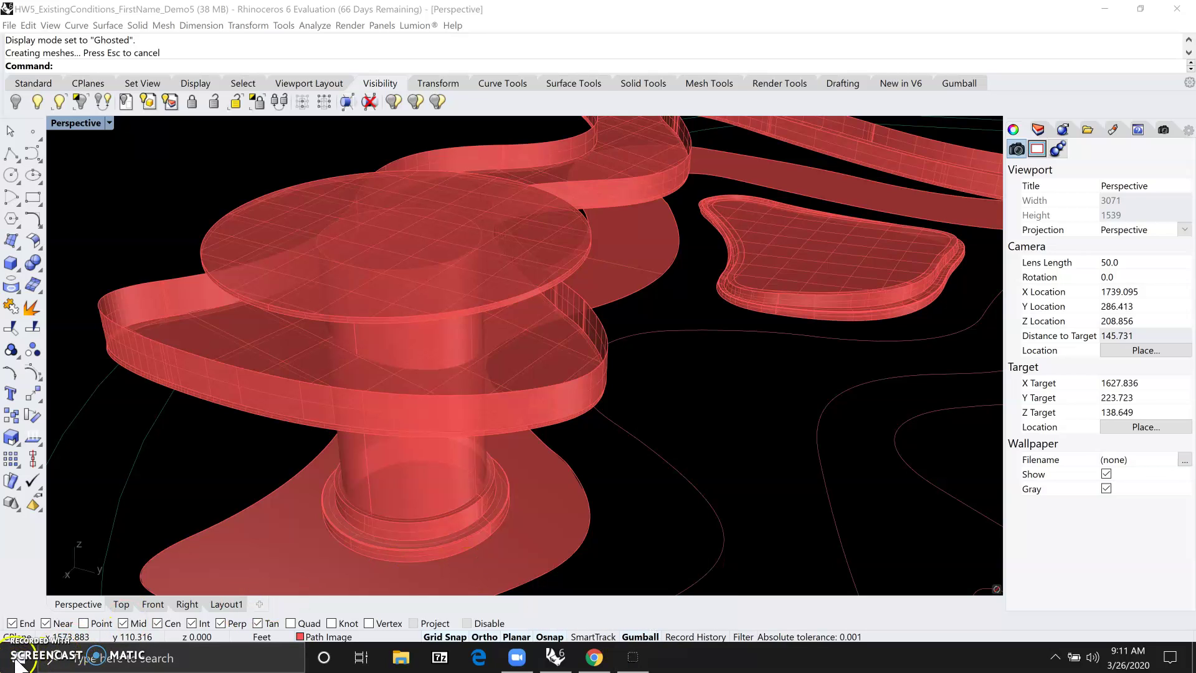